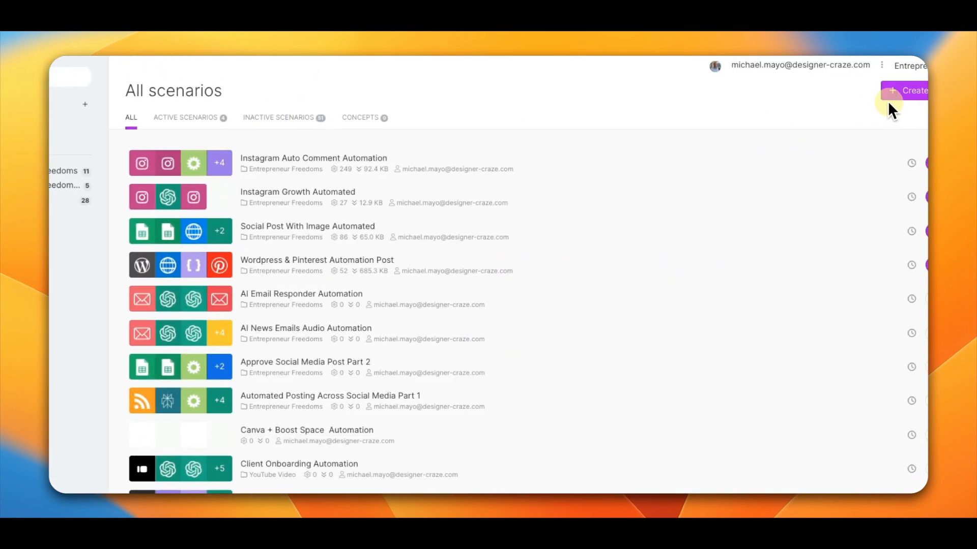
Step: Create a new scenario and add an RSS module that watches RSS feed items
left_click(913, 91)
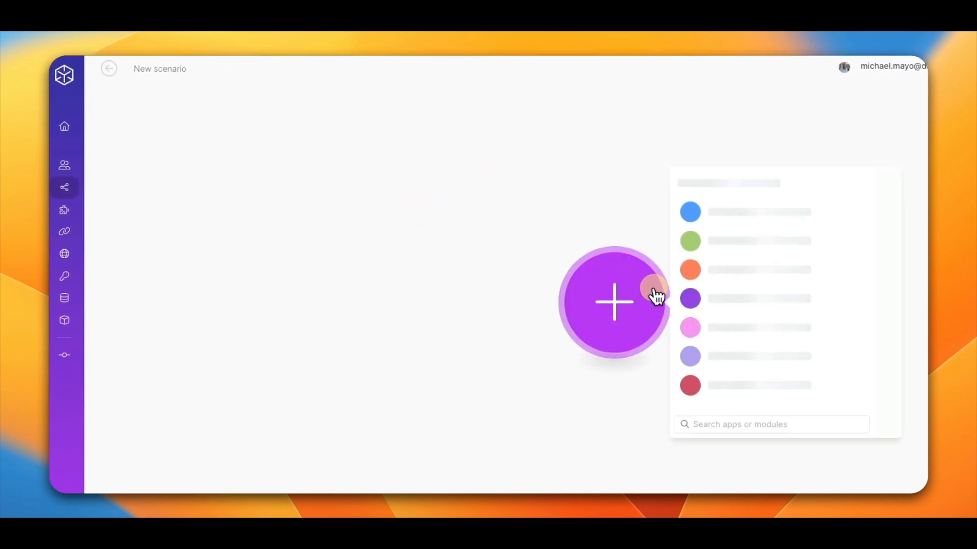
left_click_drag(643, 295, 341, 286)
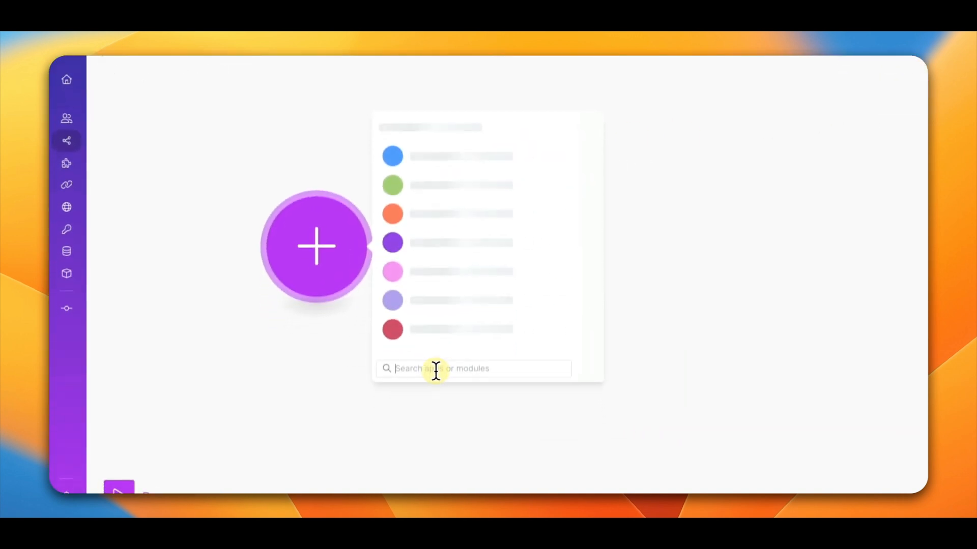
type("rss")
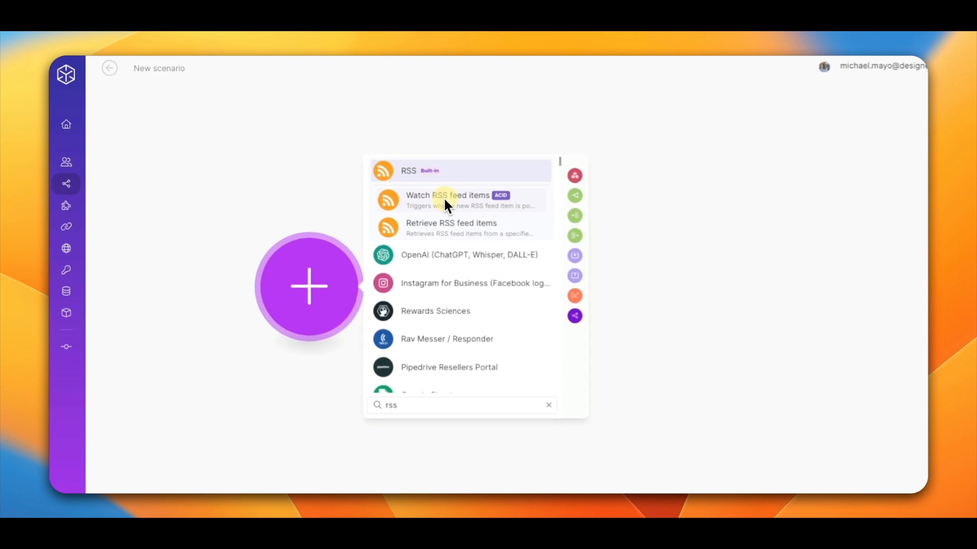
left_click(376, 181)
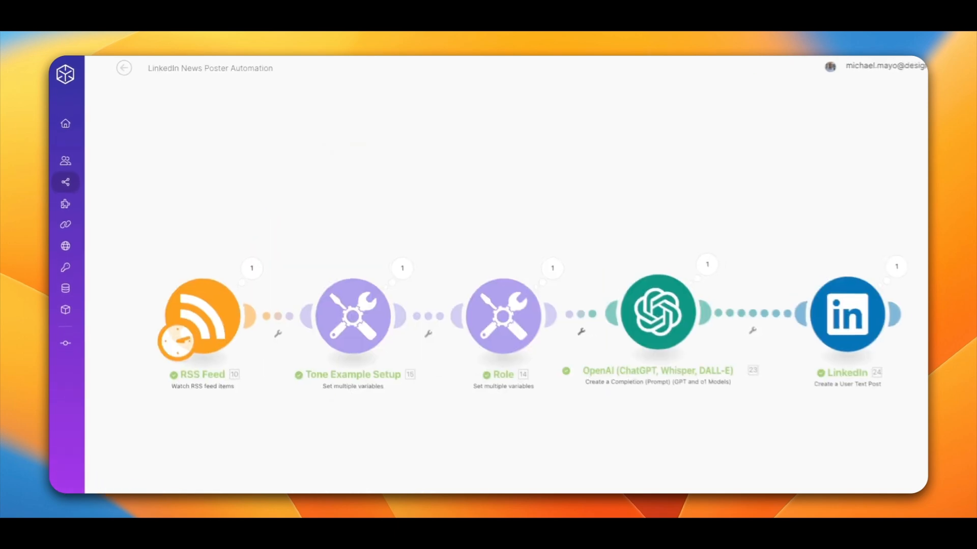
Step: Open the RSS Feed module in the LinkedIn News Poster Automation scenario and copy its feed URL
left_click(212, 320)
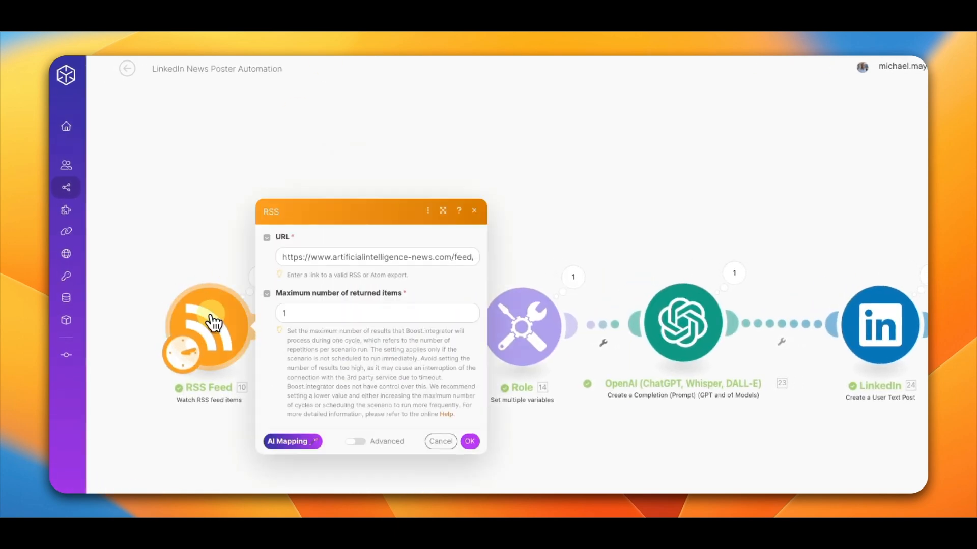
triple_click(359, 257)
right_click(362, 258)
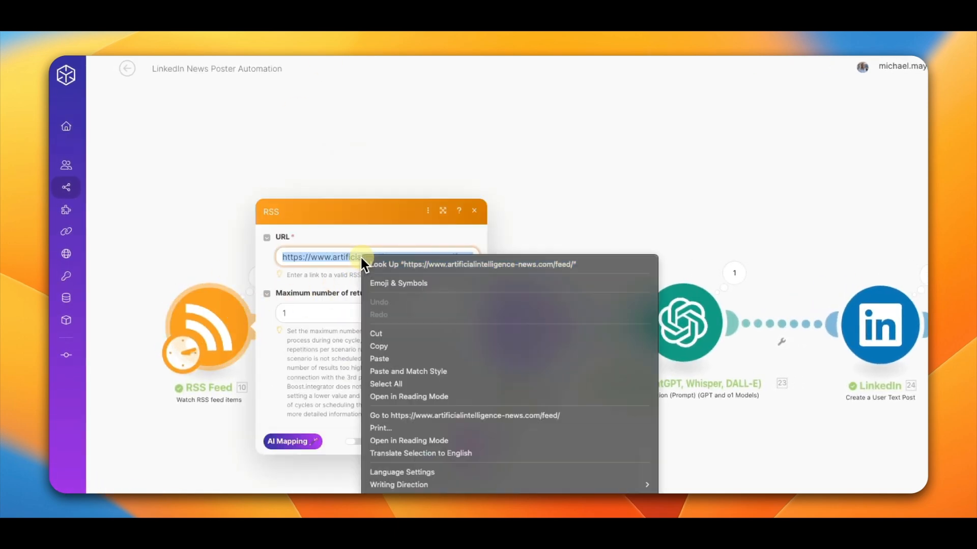
left_click(425, 332)
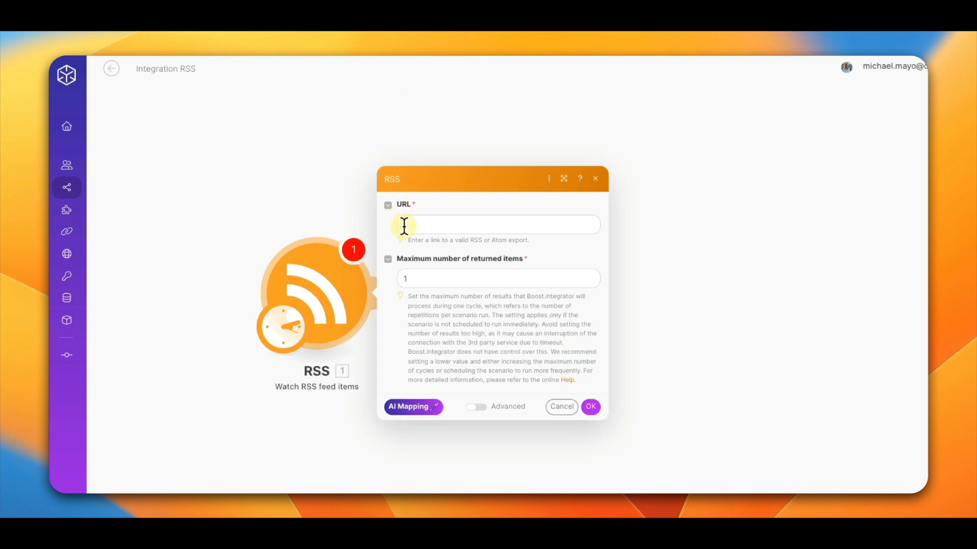
left_click(414, 224)
key("super+v")
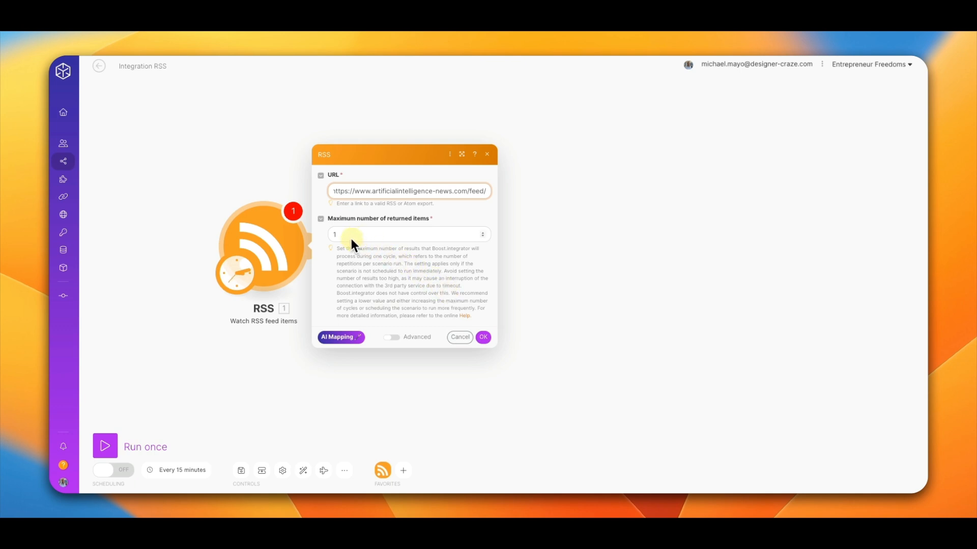
left_click(483, 337)
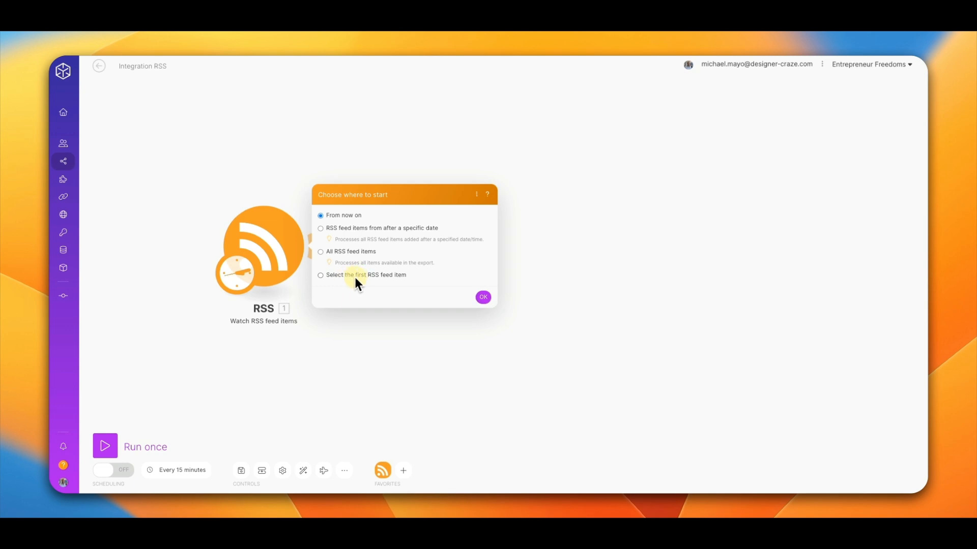
Step: Choose to start from a selected feed item, picking "How AI helped refine Hungarian accents in The Brutalist"
left_click(350, 276)
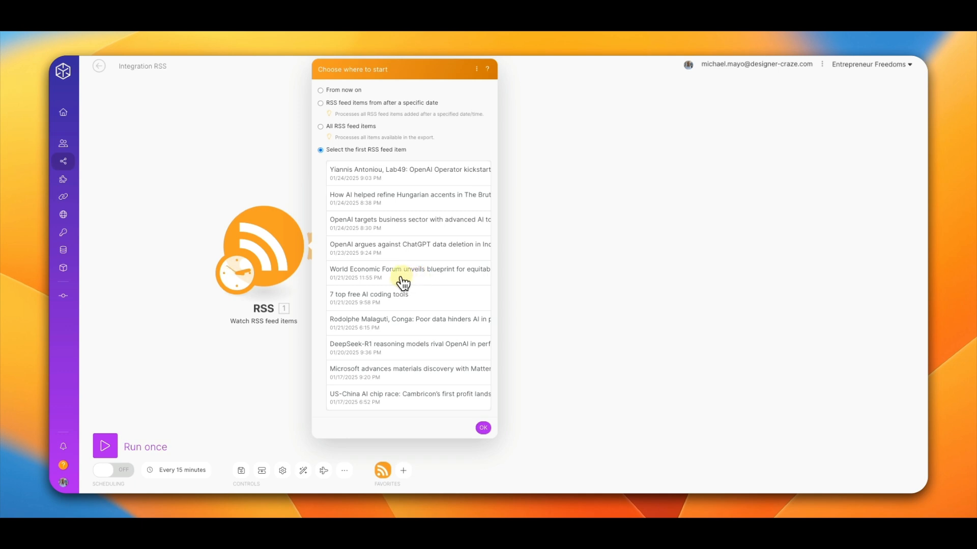
left_click(384, 205)
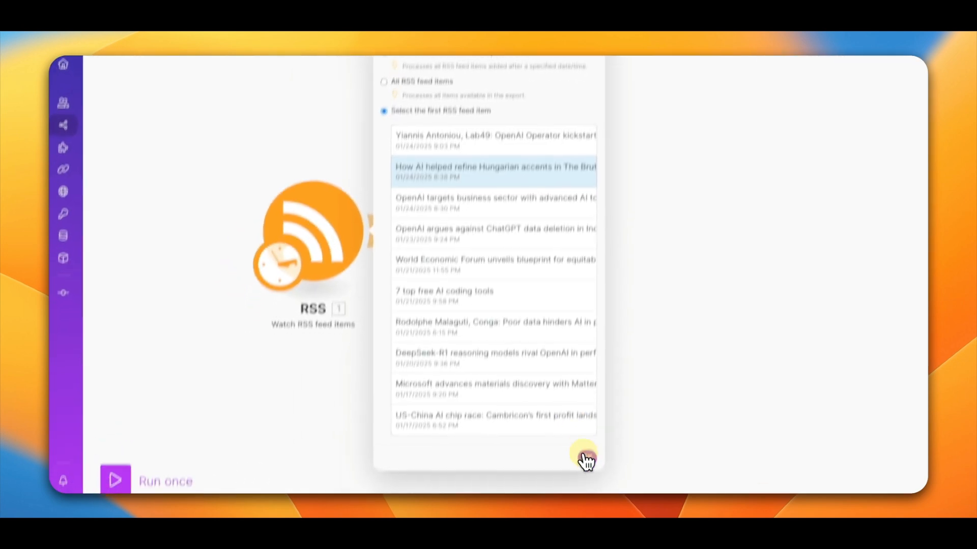
left_click(586, 461)
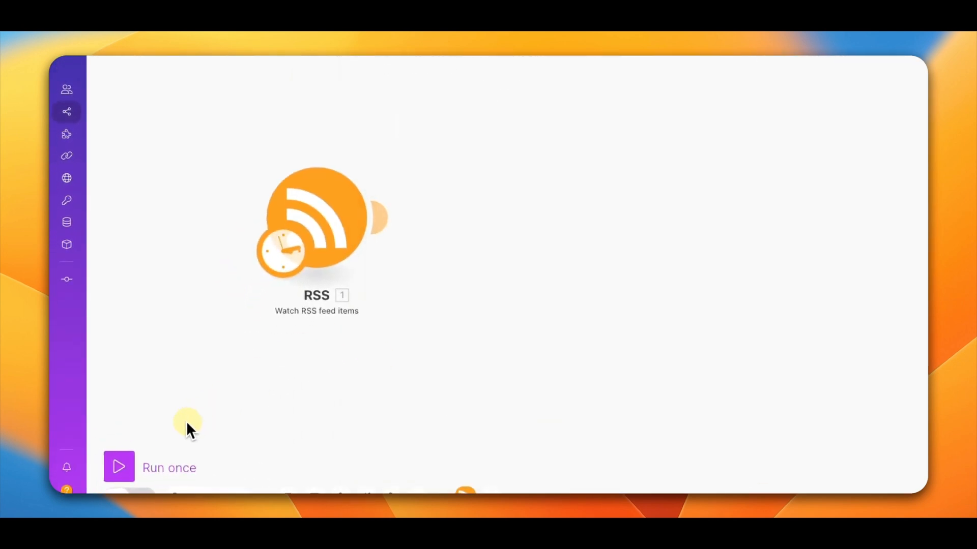
Step: Run the scenario once and close the RSS module's output
left_click(120, 473)
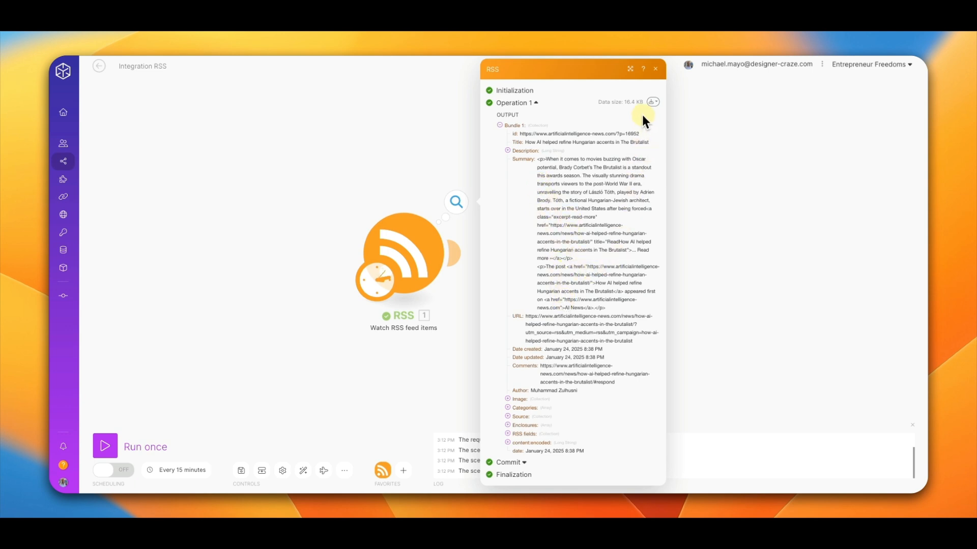
left_click(655, 68)
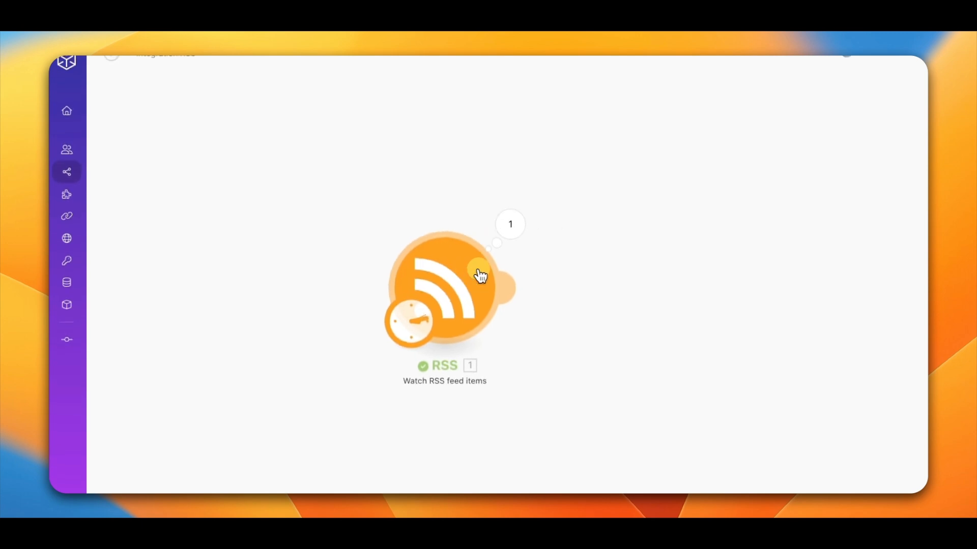
Step: Add a Tools "Set multiple variables" module after the RSS module
left_click_drag(481, 276, 266, 264)
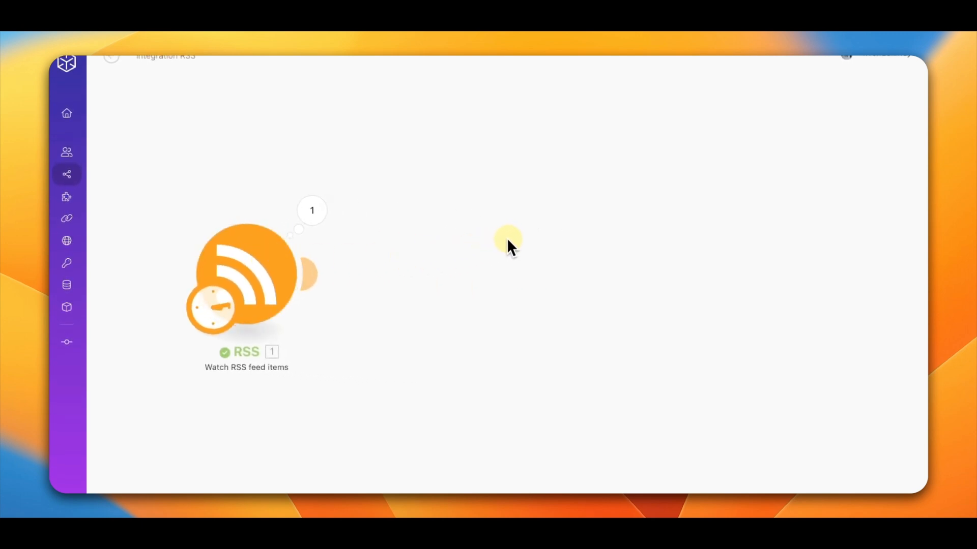
left_click(313, 276)
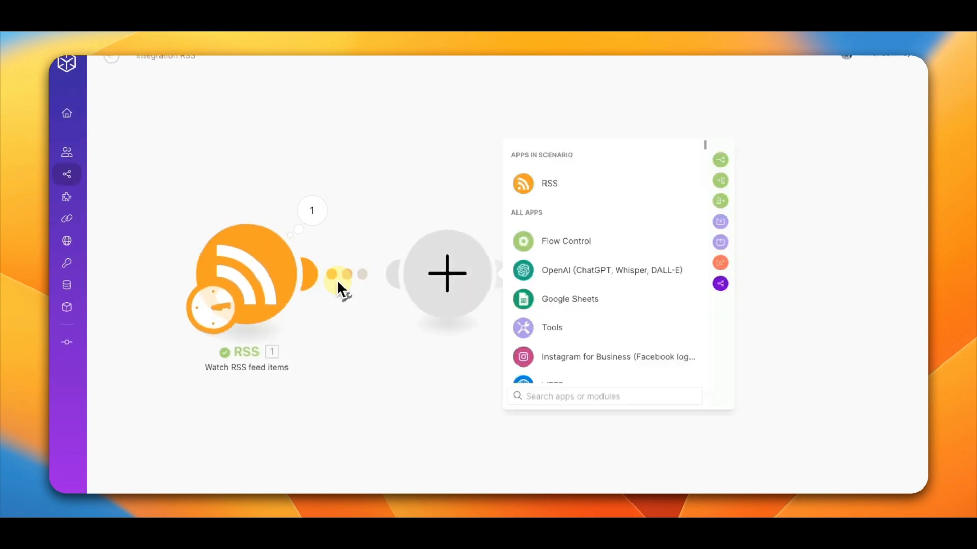
left_click(552, 335)
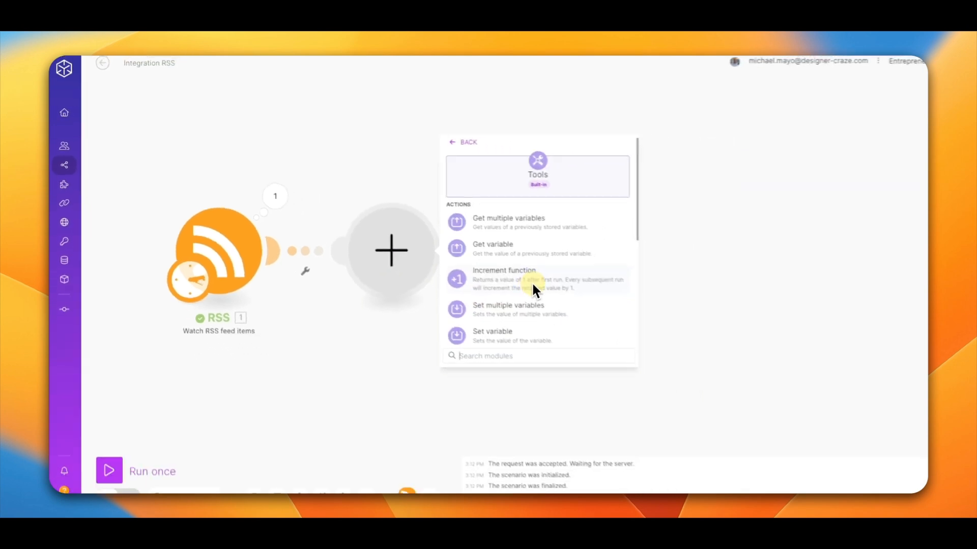
scroll(613, 306, "down", 1)
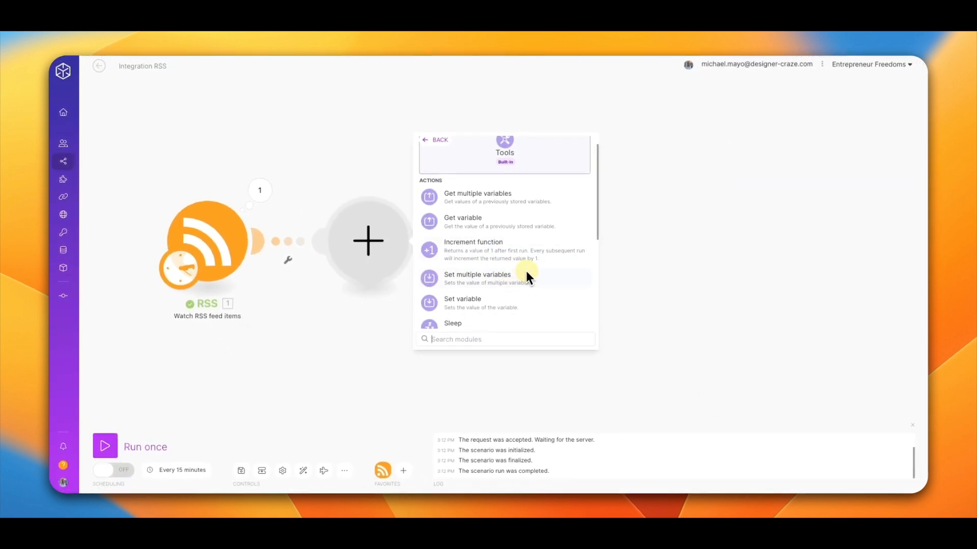
scroll(493, 279, "down", 4)
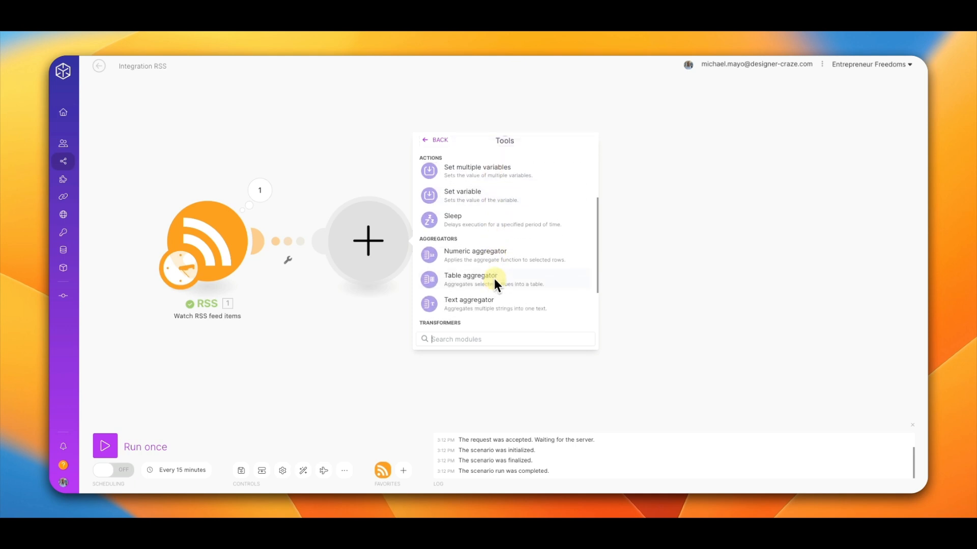
scroll(493, 279, "up", 2)
scroll(494, 279, "up", 1)
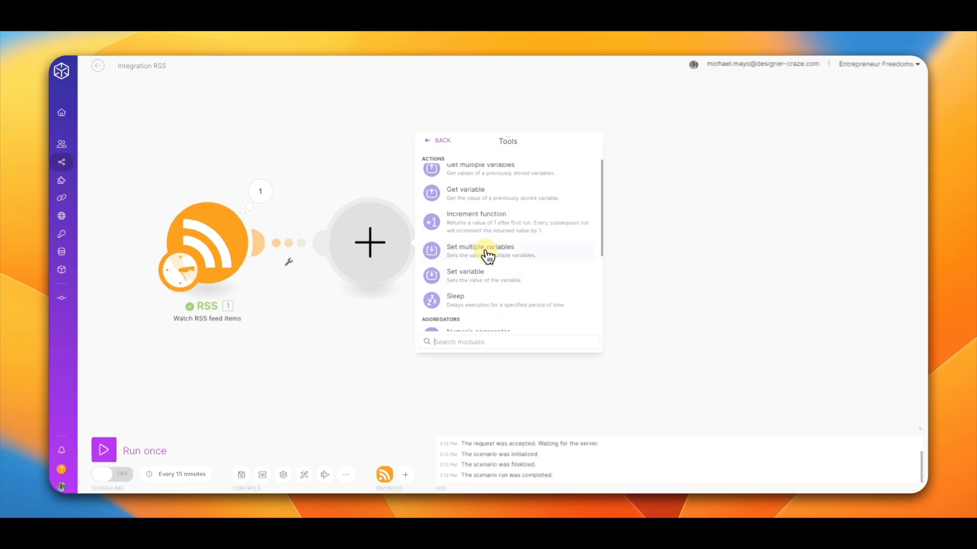
left_click(481, 253)
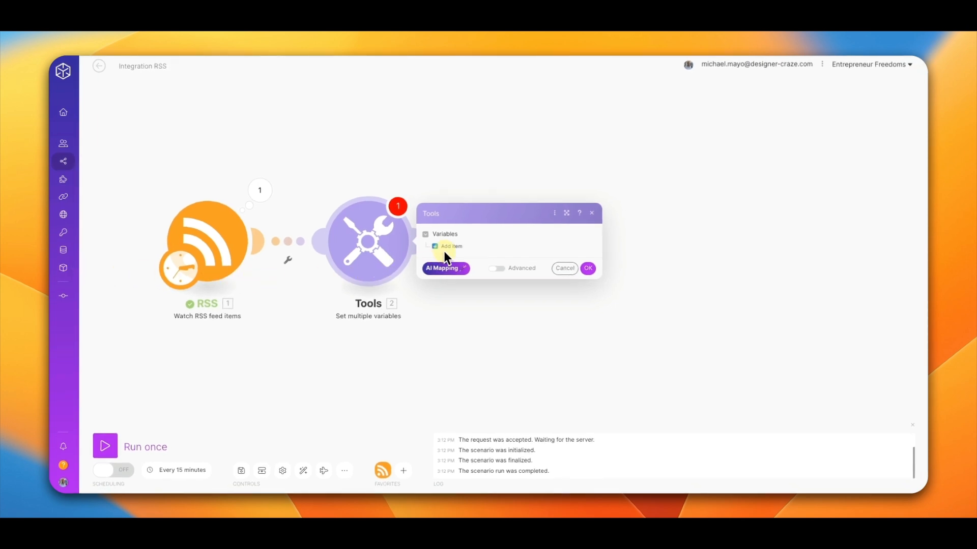
Step: Add a first variable named "tone 1" with the value "Inspirational"
left_click(445, 248)
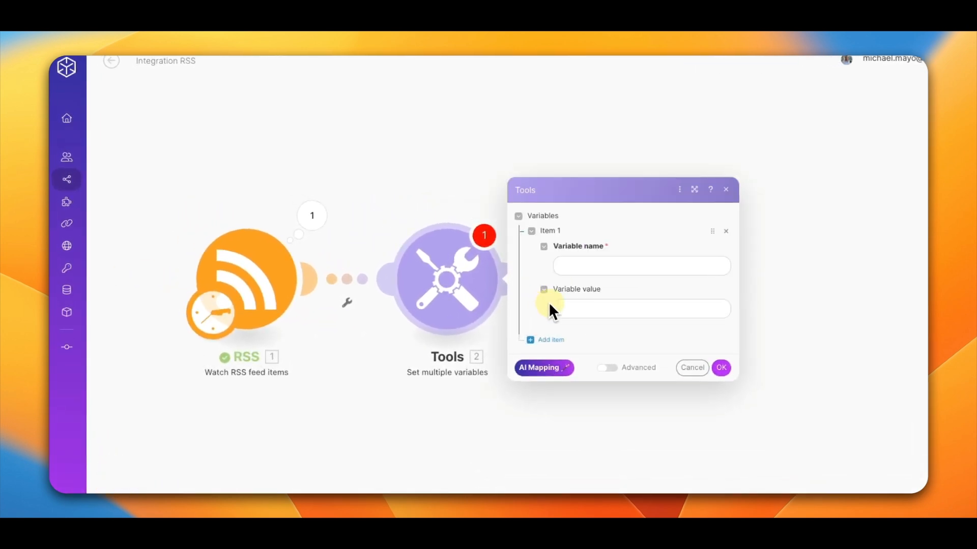
left_click(581, 266)
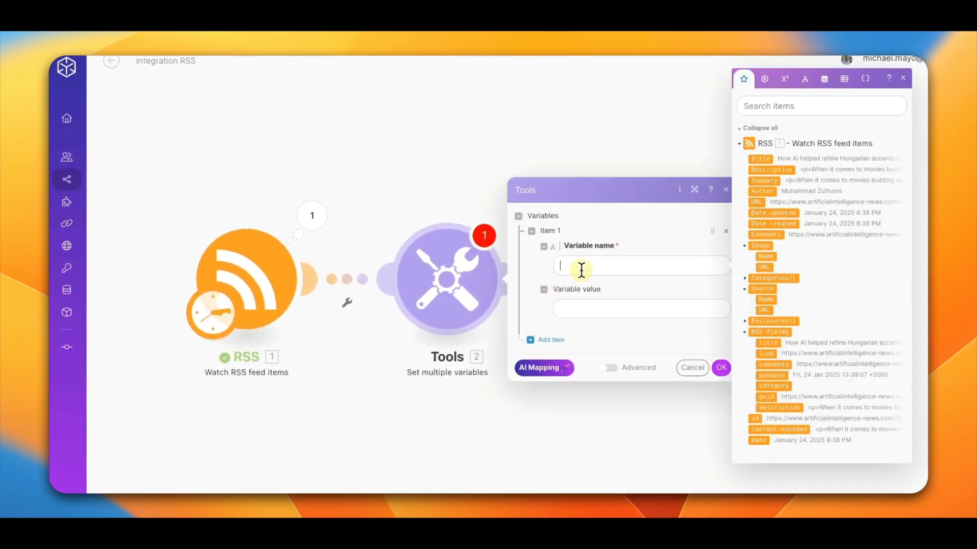
left_click(115, 279)
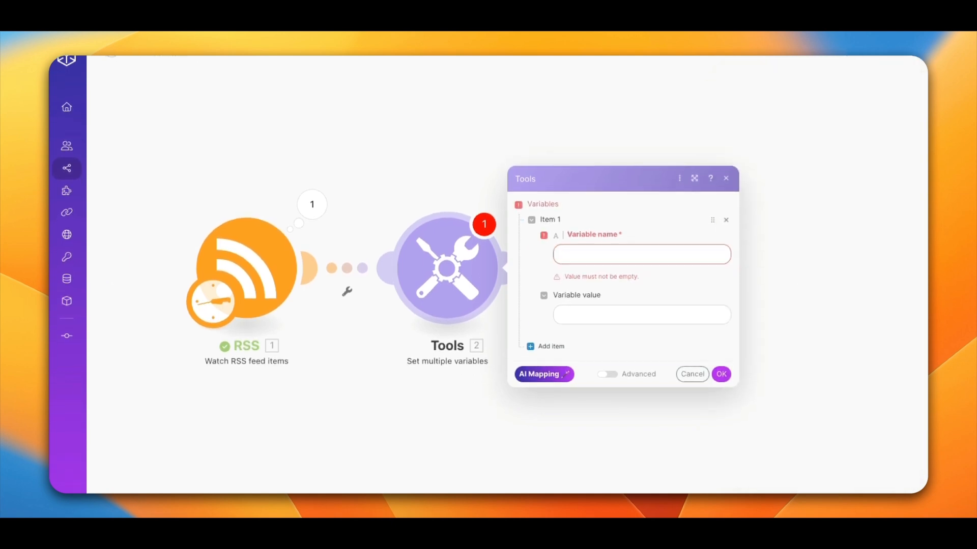
left_click(569, 251)
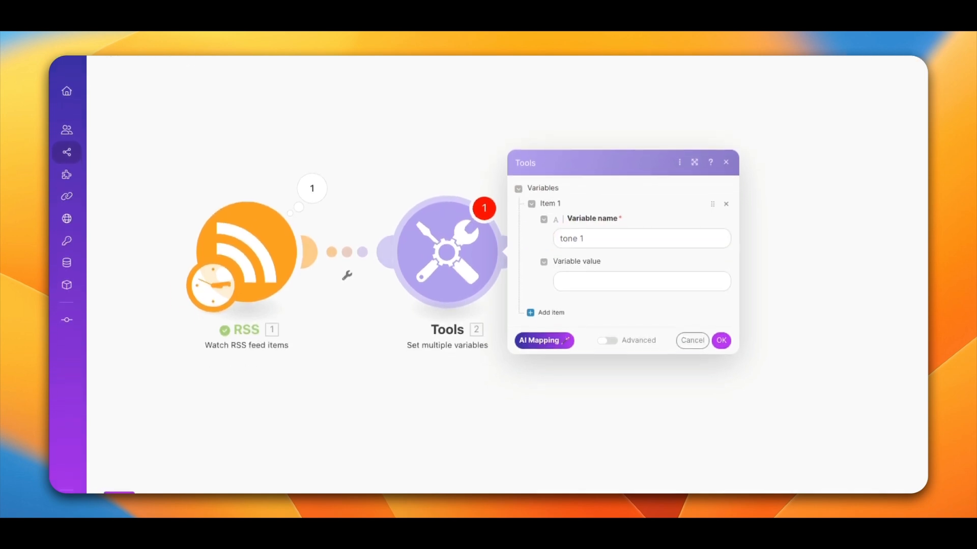
left_click(391, 324)
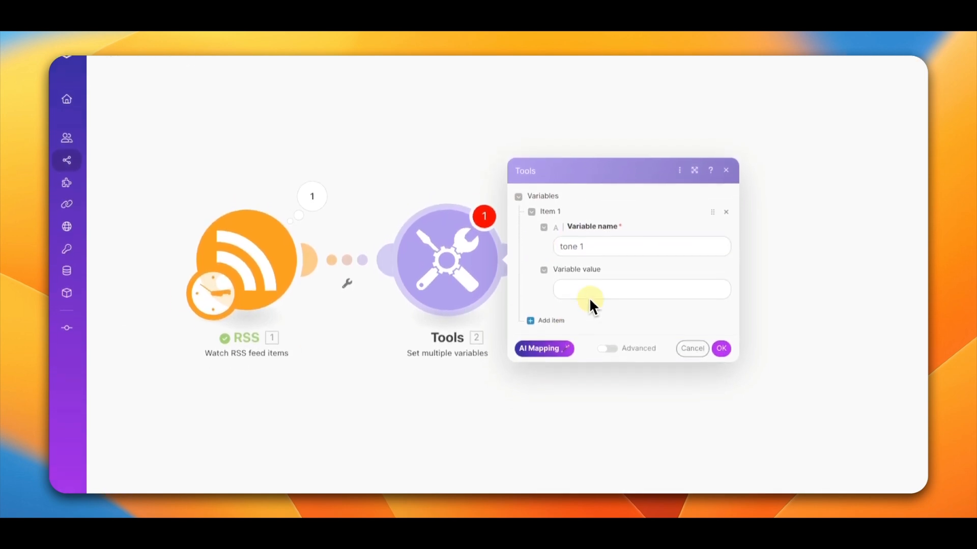
left_click(580, 284)
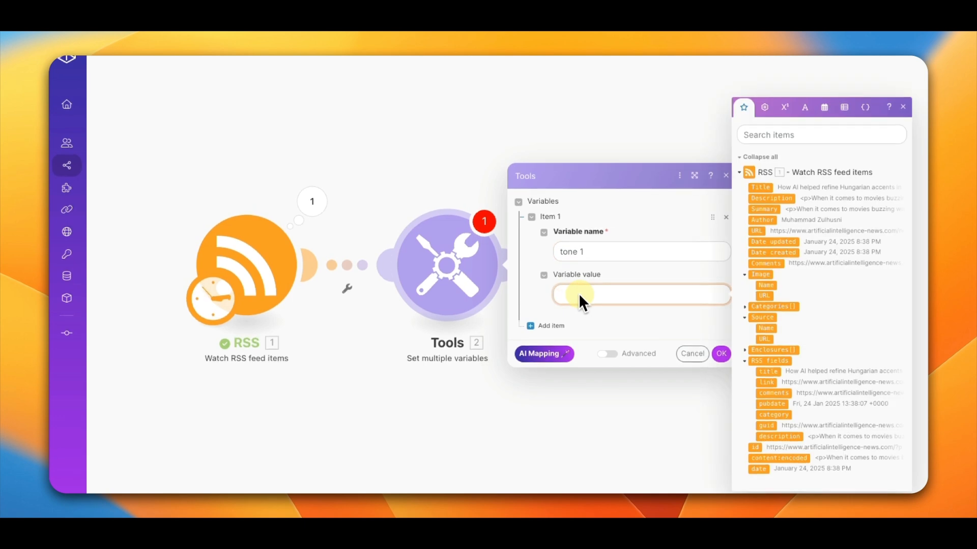
type("Inspirational")
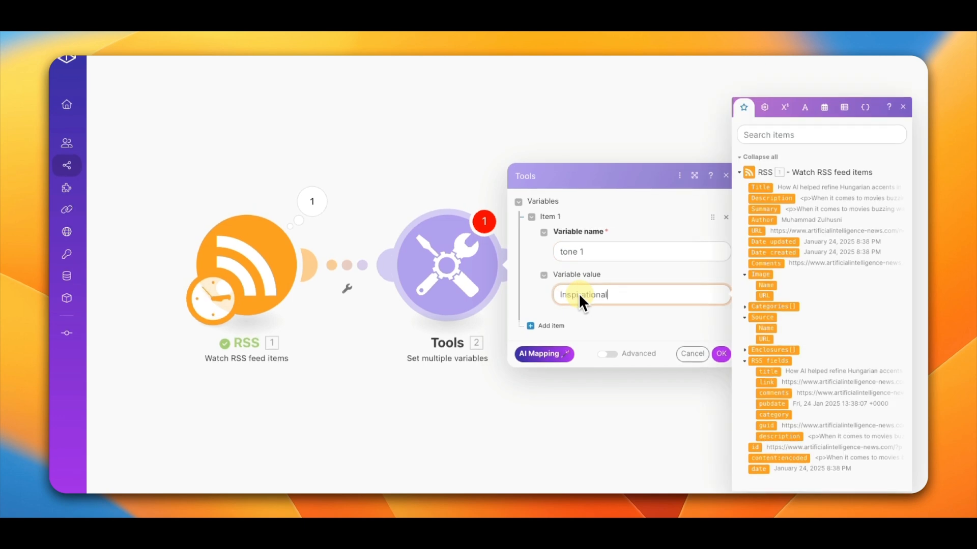
Step: Add a second variable named "tone 2" with the value "Friendly"
left_click(531, 326)
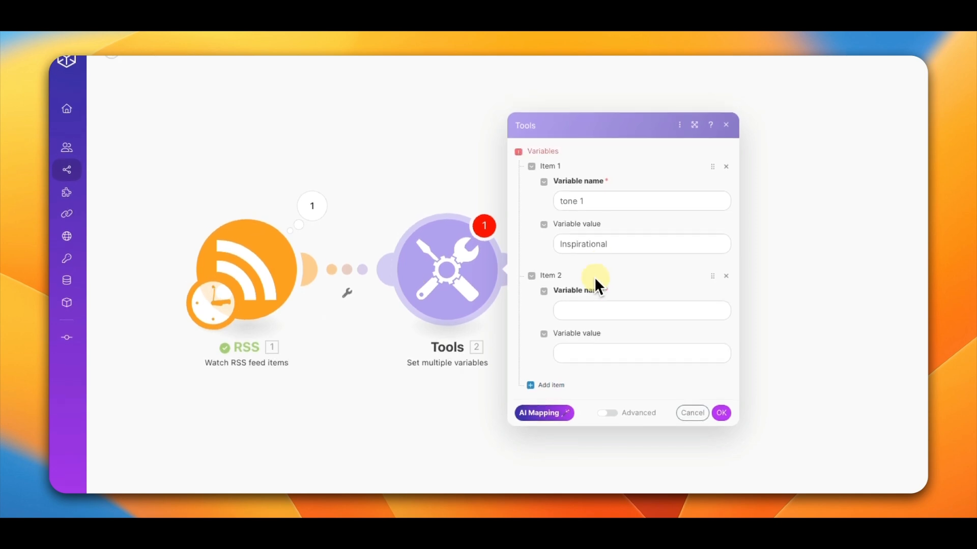
left_click(573, 305)
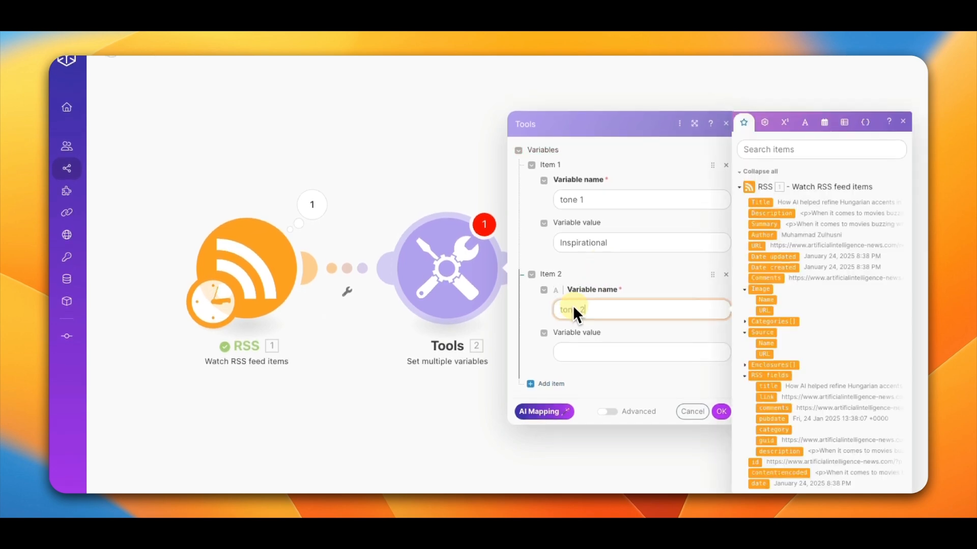
type("tone 2")
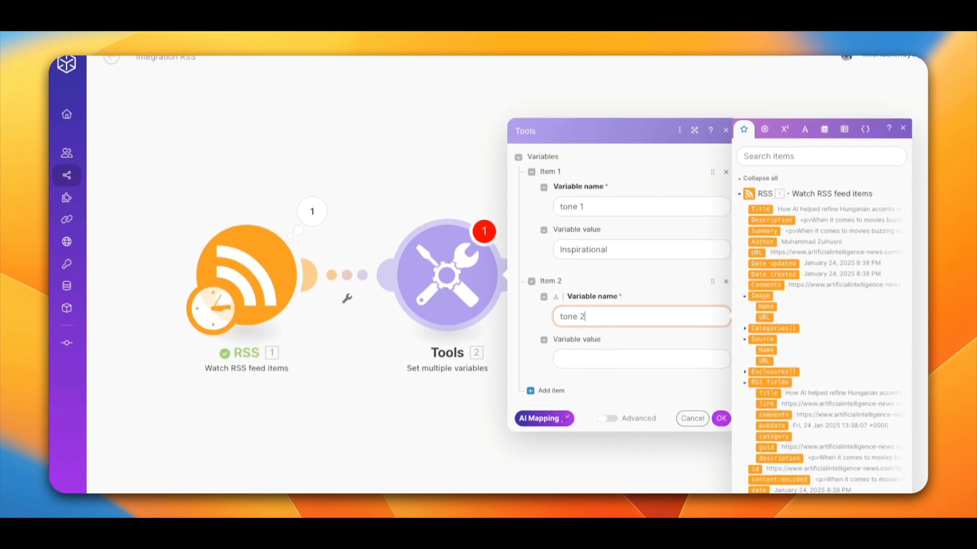
key("Tab")
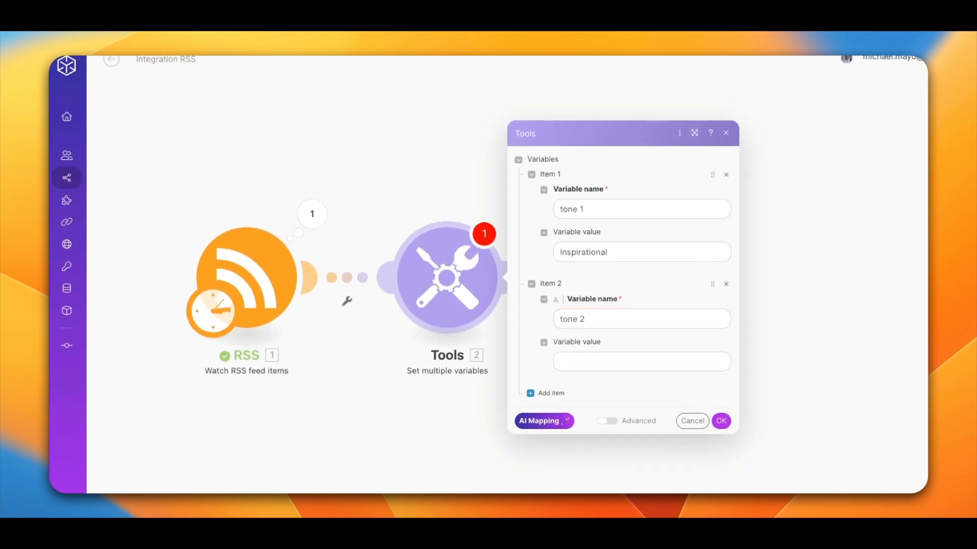
left_click(587, 361)
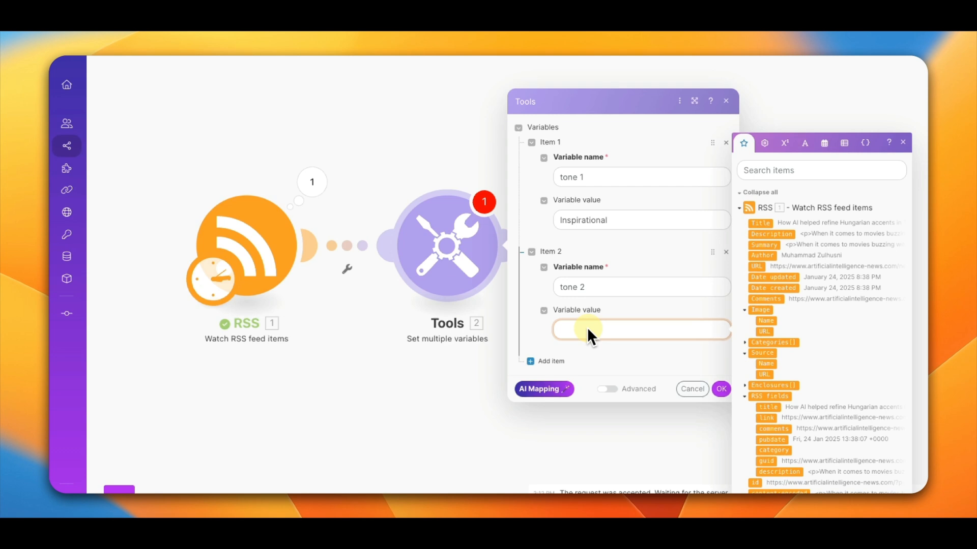
type("Friendly")
Step: Add a third variable named "tone 3" with the value "Informal", confirm the module and save the scenario
left_click(552, 359)
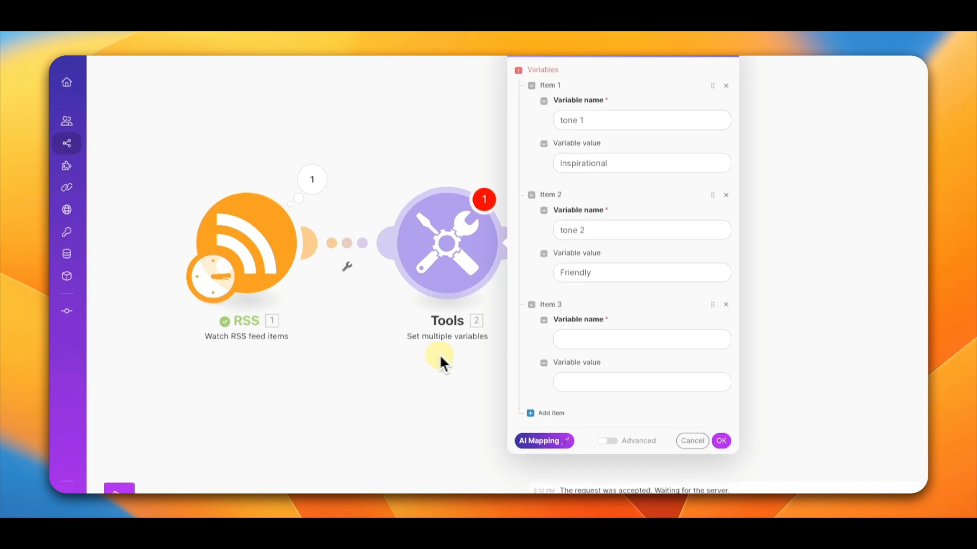
left_click(546, 336)
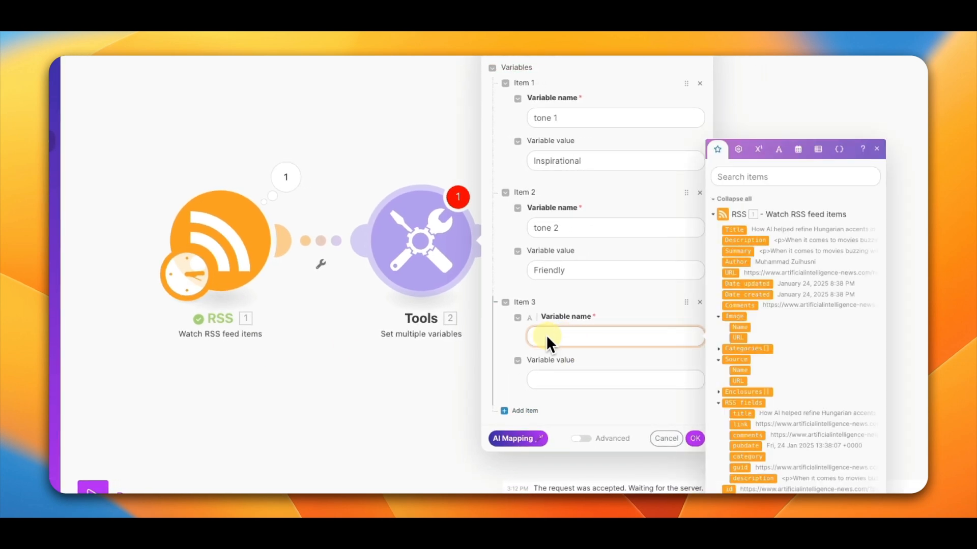
type("tone 3")
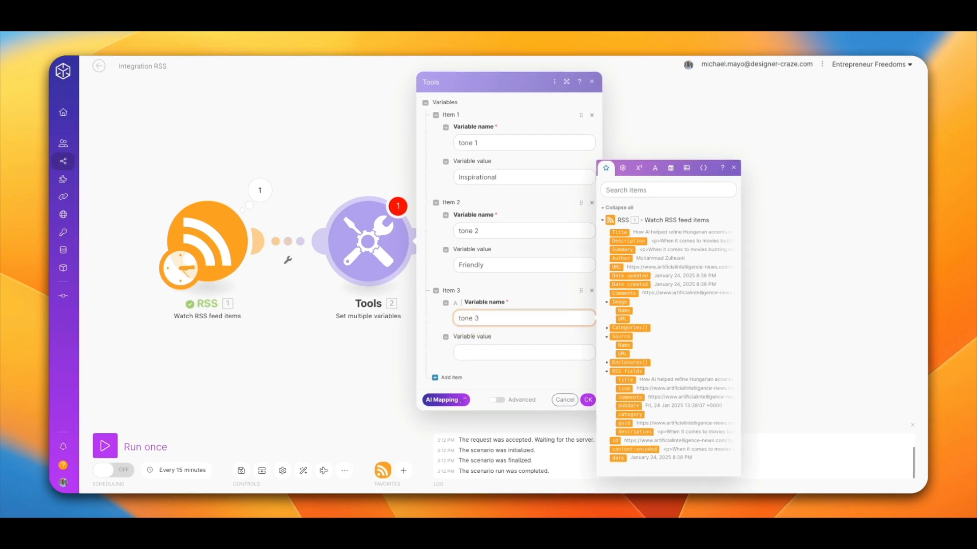
left_click(50, 356)
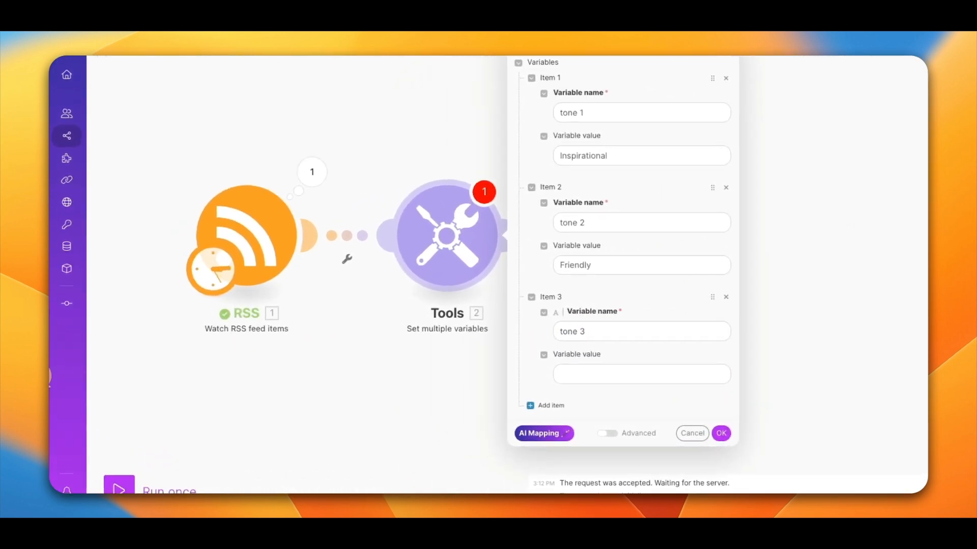
left_click(570, 377)
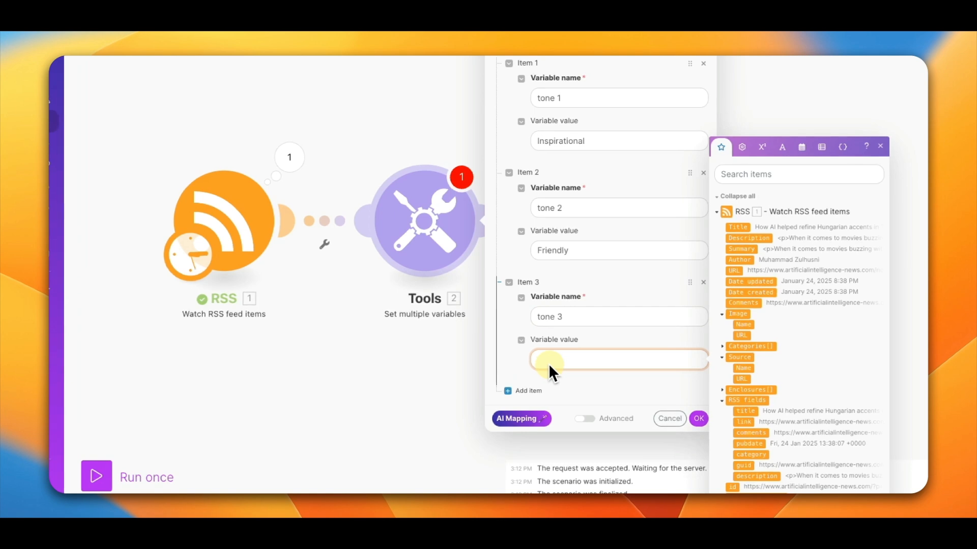
type("Informal")
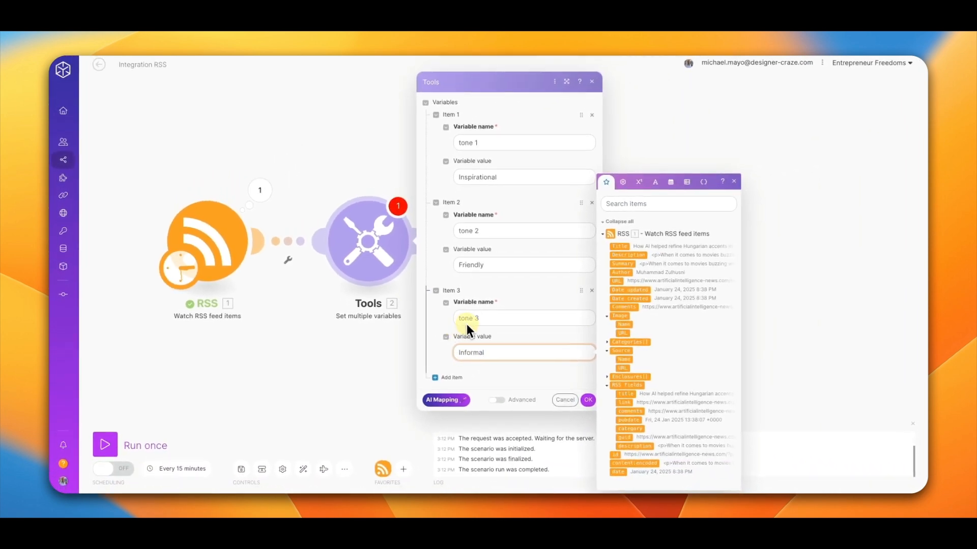
left_click(588, 400)
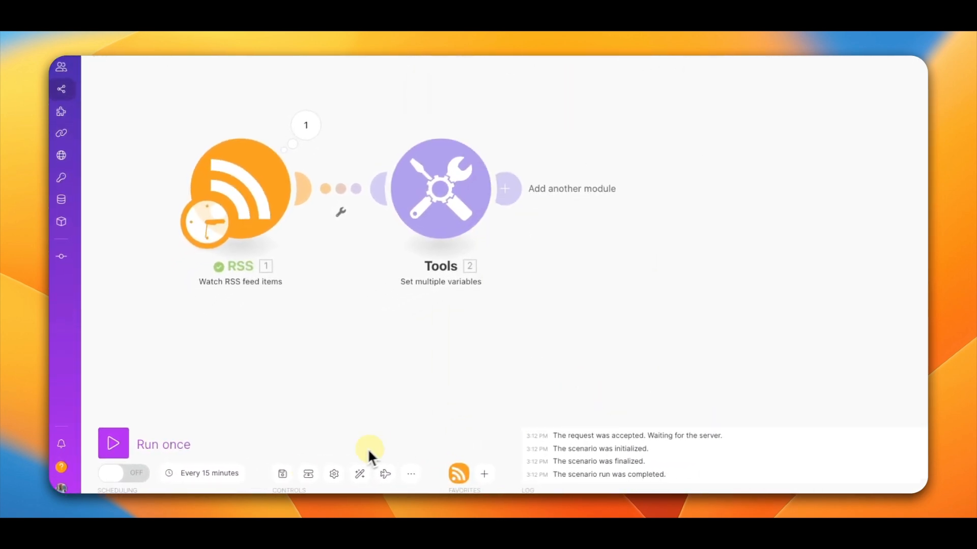
left_click(282, 474)
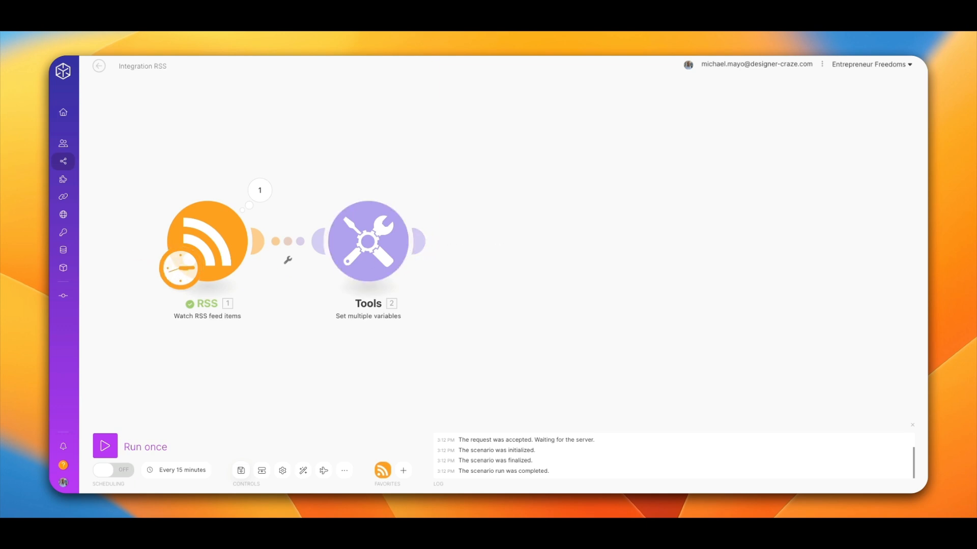
Step: Add a second Tools "Set multiple variables" module after the first Tools module
left_click(414, 249)
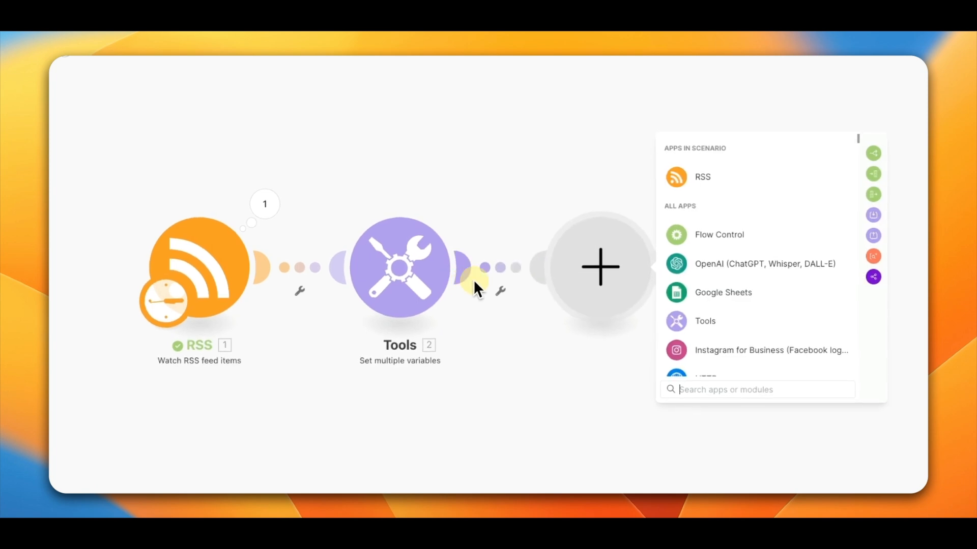
left_click(705, 321)
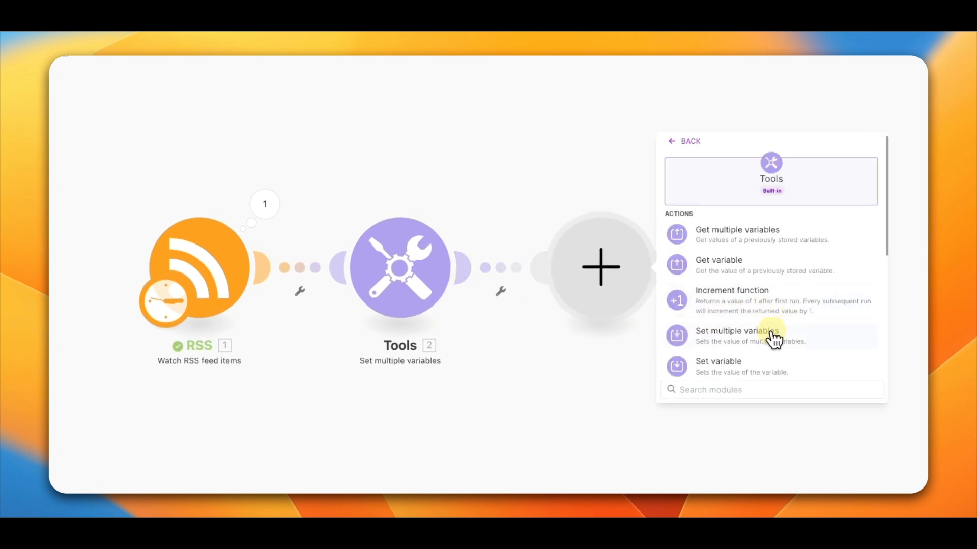
left_click(742, 337)
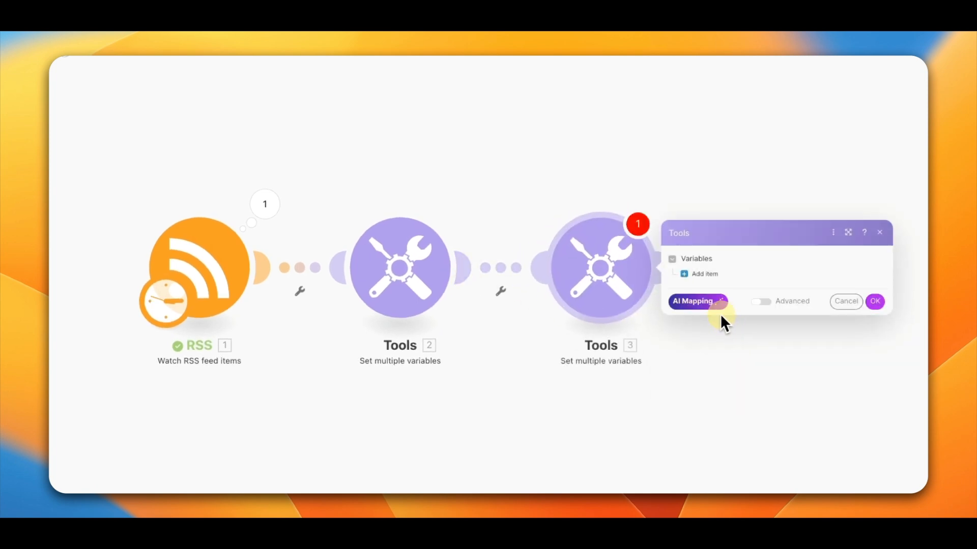
Step: Add a variable "System Role" with the value "You are a LinkedIn content writer expert", confirm, and save the scenario
left_click(693, 275)
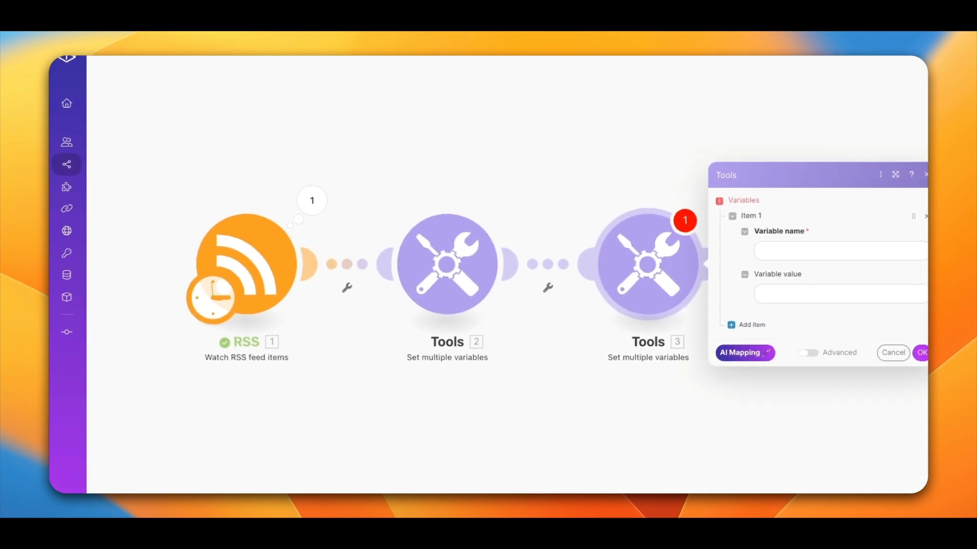
left_click(774, 251)
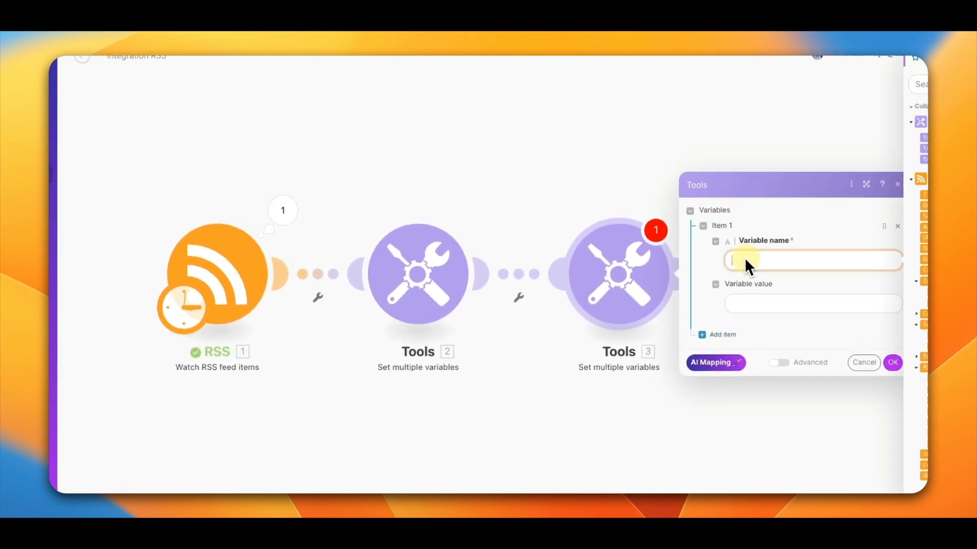
type("System Role")
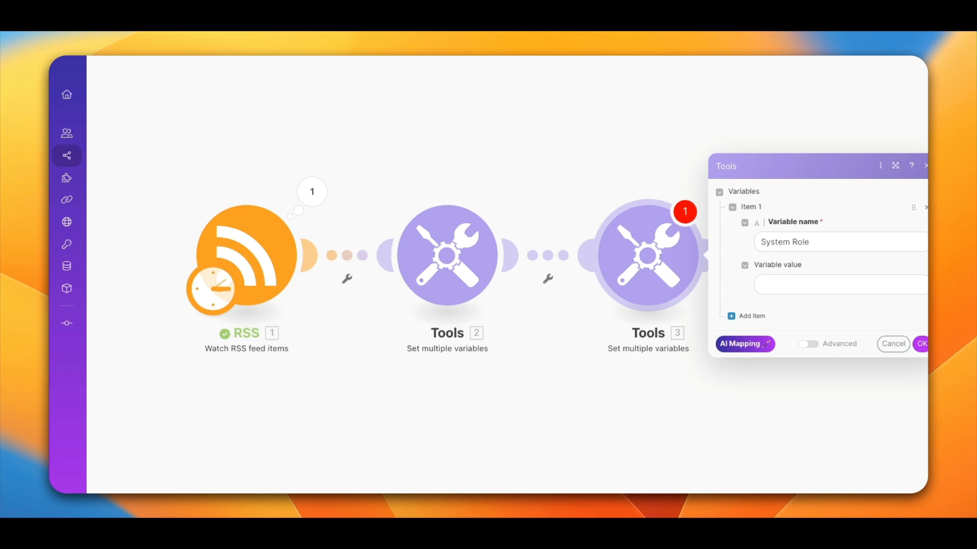
left_click(781, 282)
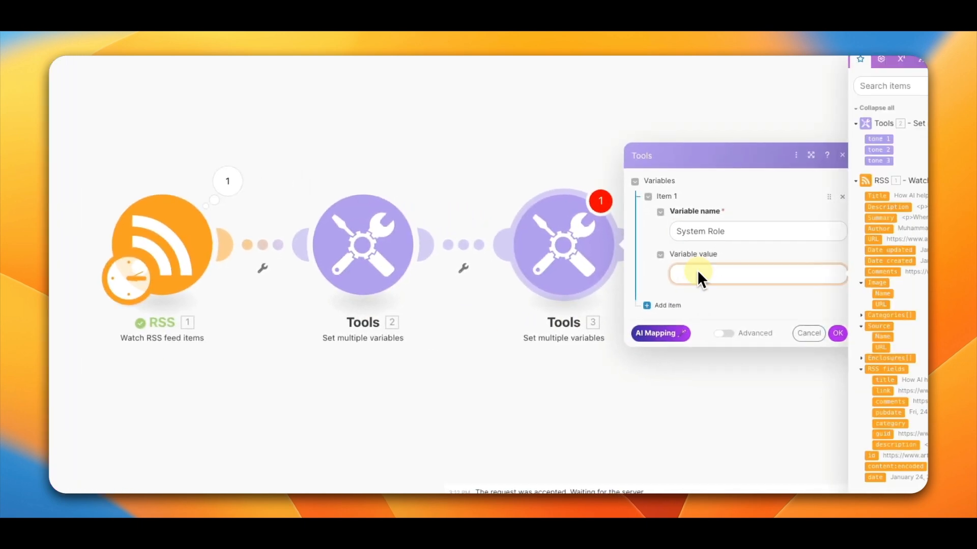
type("You are a LinkedIn content writer expert")
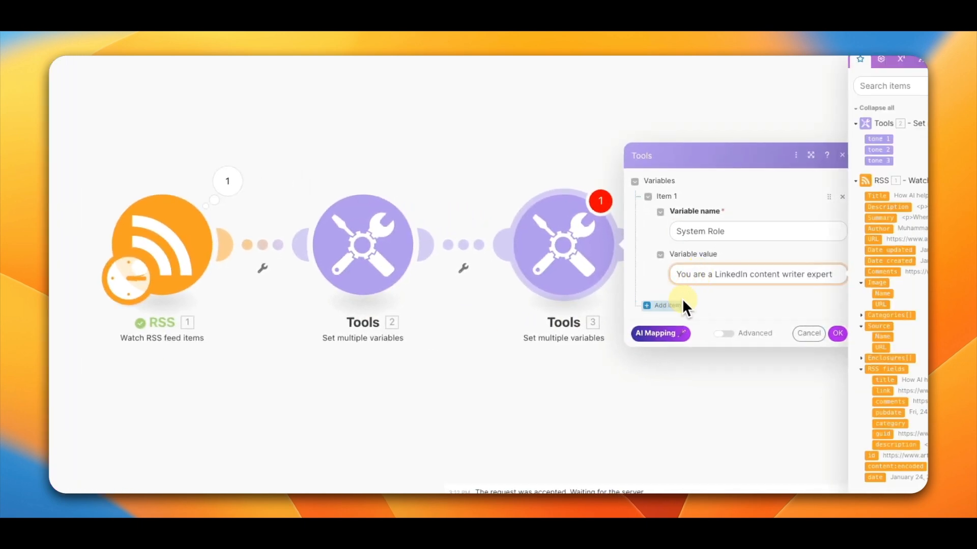
left_click(838, 334)
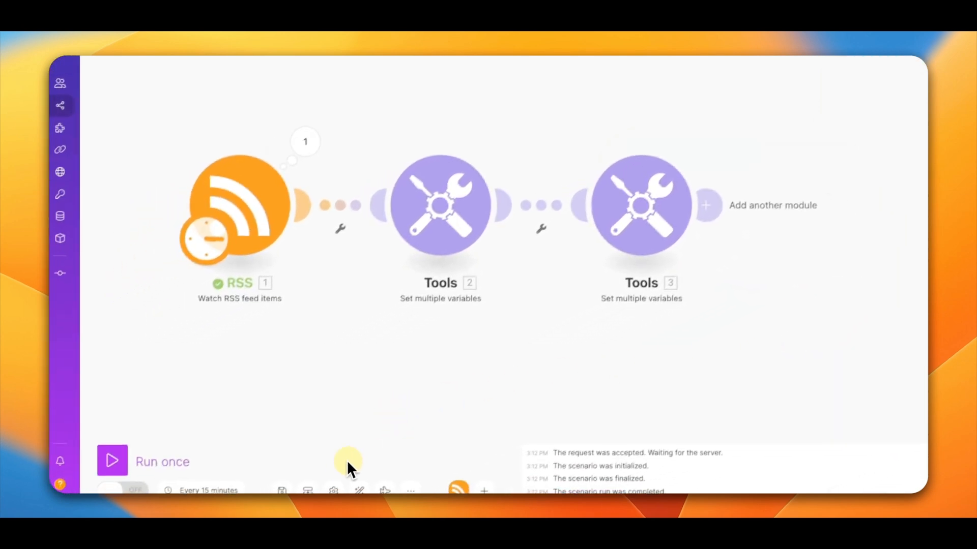
left_click(289, 488)
Step: Add an OpenAI "Create a Completion (Prompt)" module after the second Tools module and close the new-connection dialog
left_click_drag(587, 371, 469, 366)
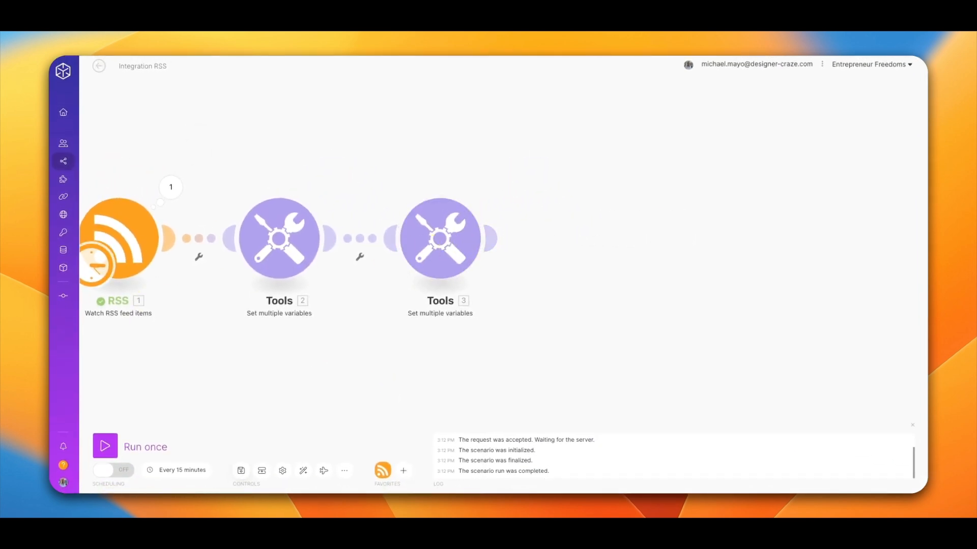
left_click(474, 239)
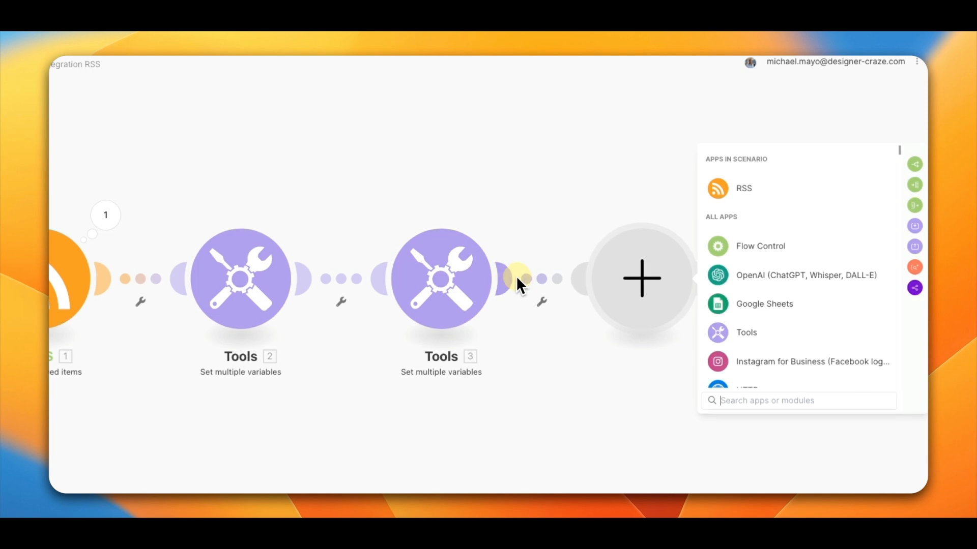
left_click(764, 287)
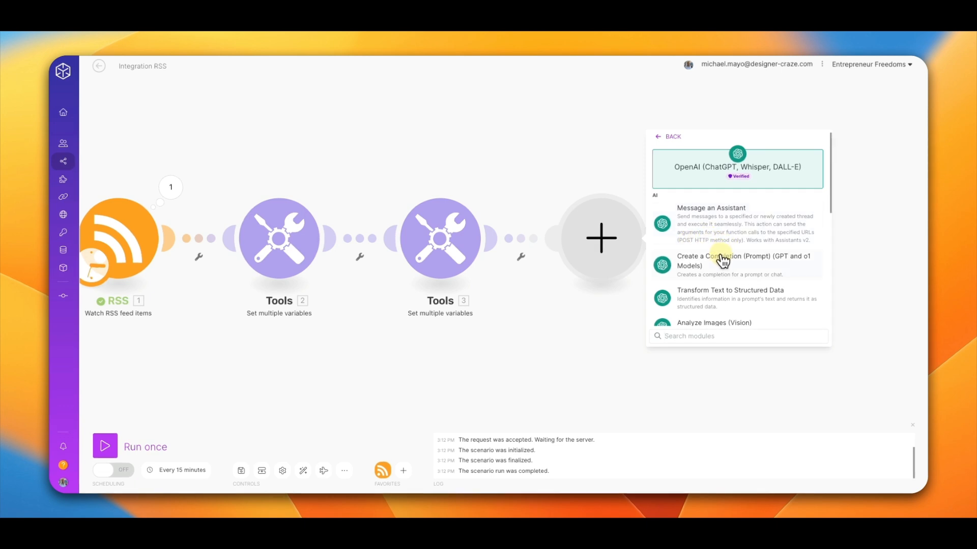
left_click(699, 272)
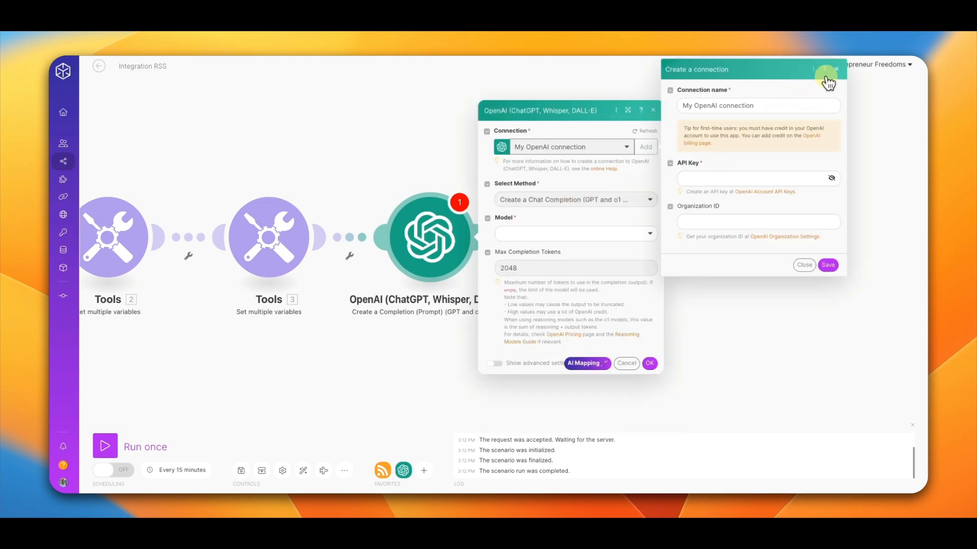
left_click(834, 70)
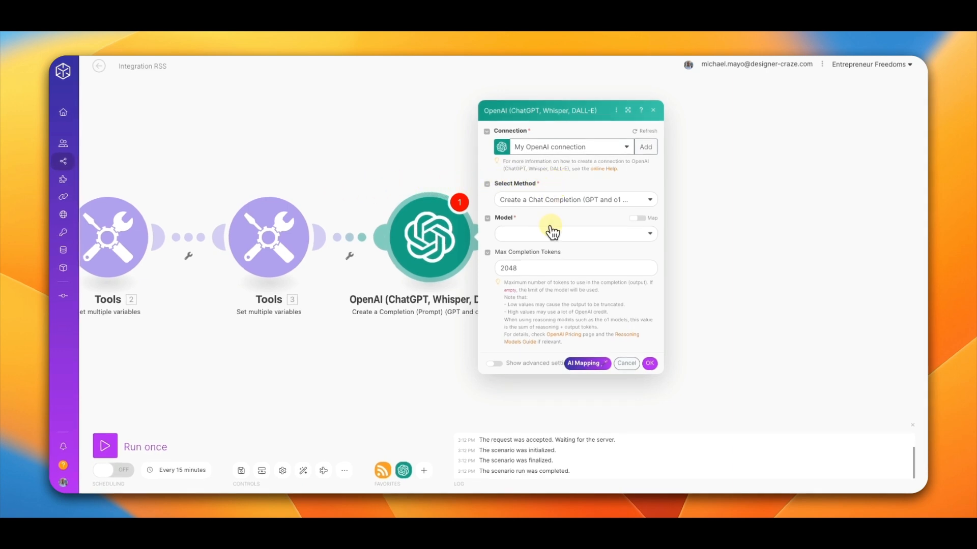
Step: Select the gpt-4o model and set Max Completion Tokens to 1000
left_click(552, 233)
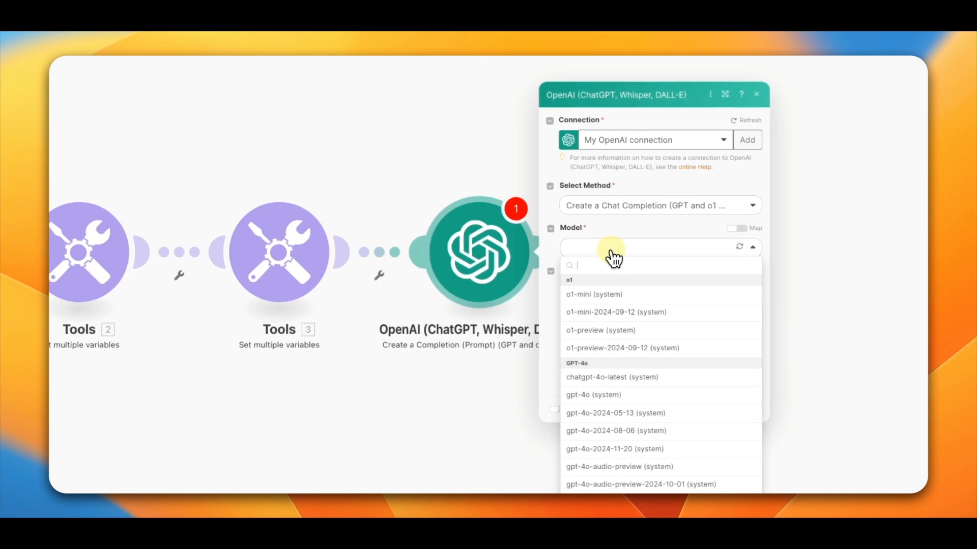
left_click(603, 394)
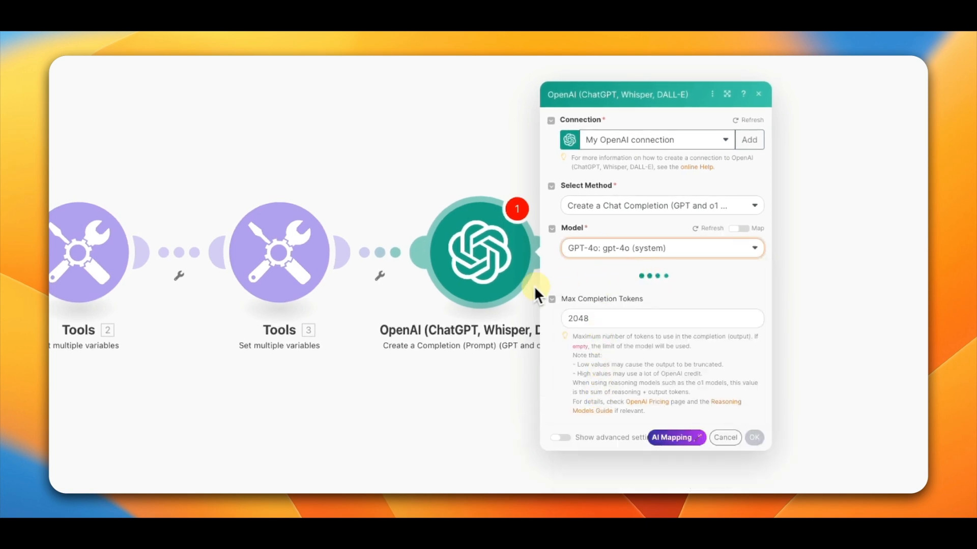
left_click(614, 315)
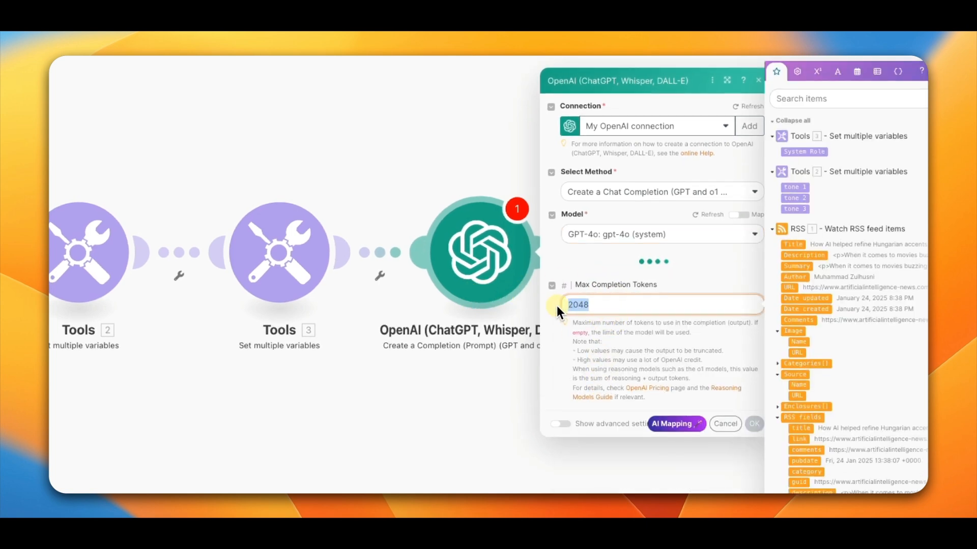
type("1000")
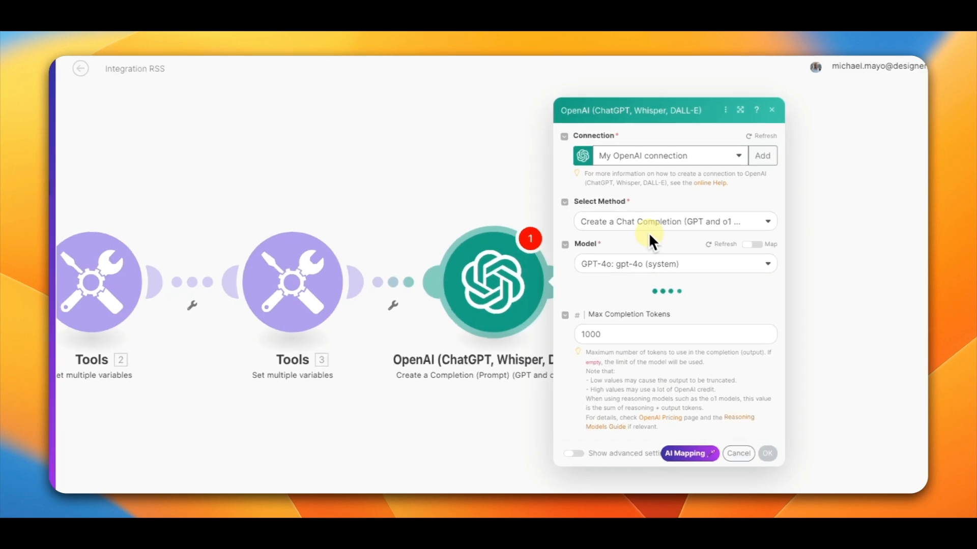
left_click(613, 333)
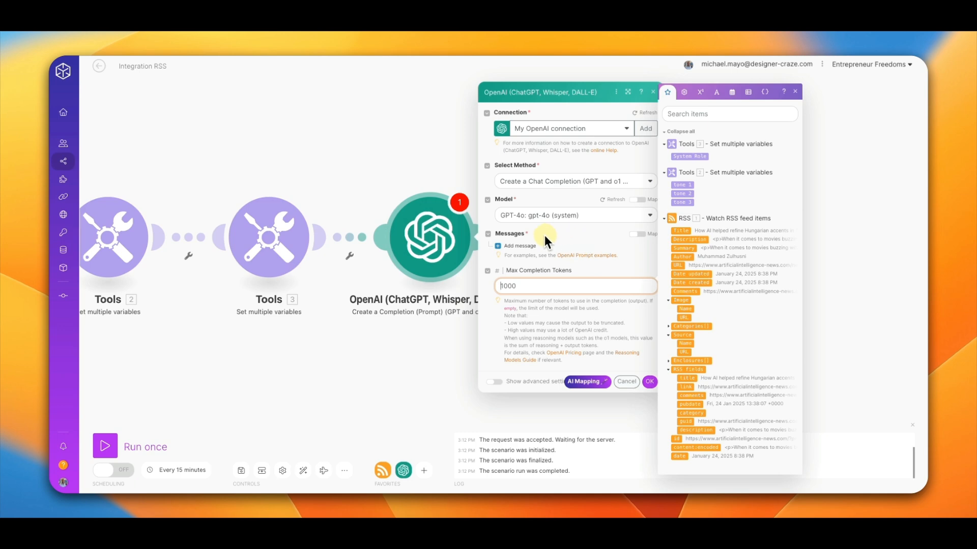
Step: Add a Developer / System message with text "You are [System Role] expert", inserting the System Role variable
left_click(513, 246)
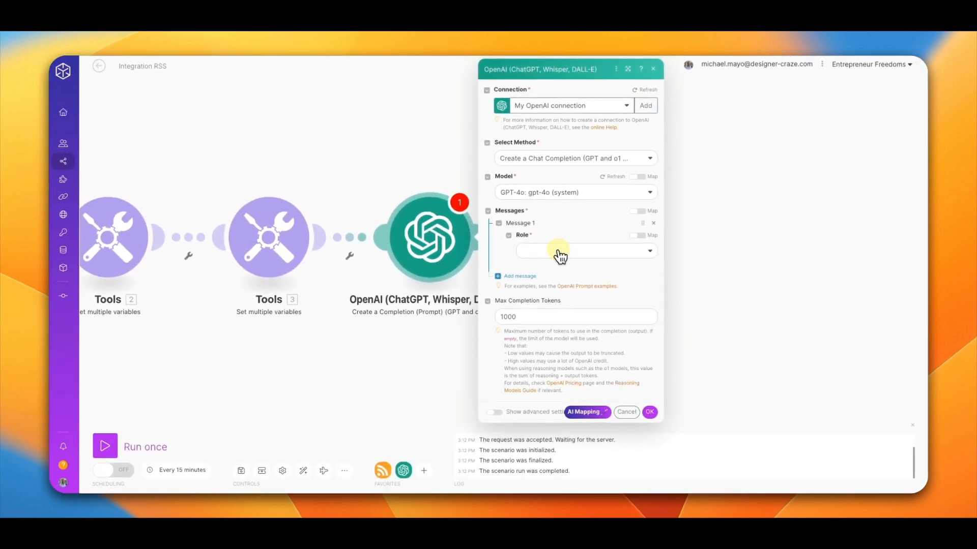
left_click(559, 252)
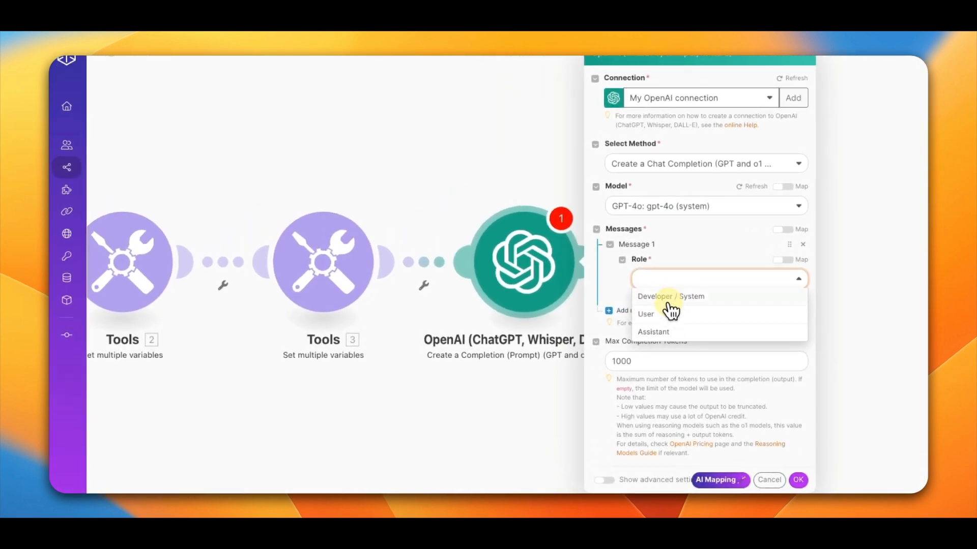
left_click(671, 299)
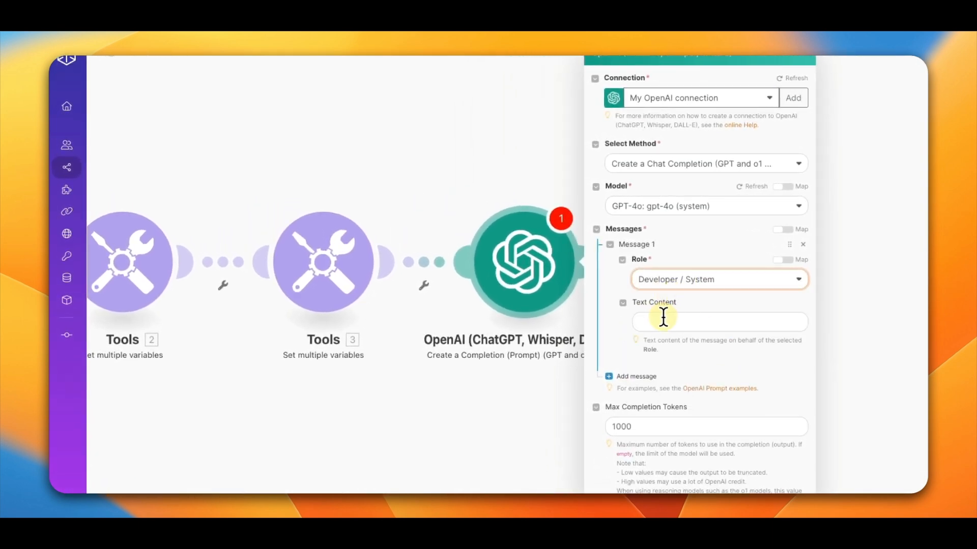
left_click(682, 325)
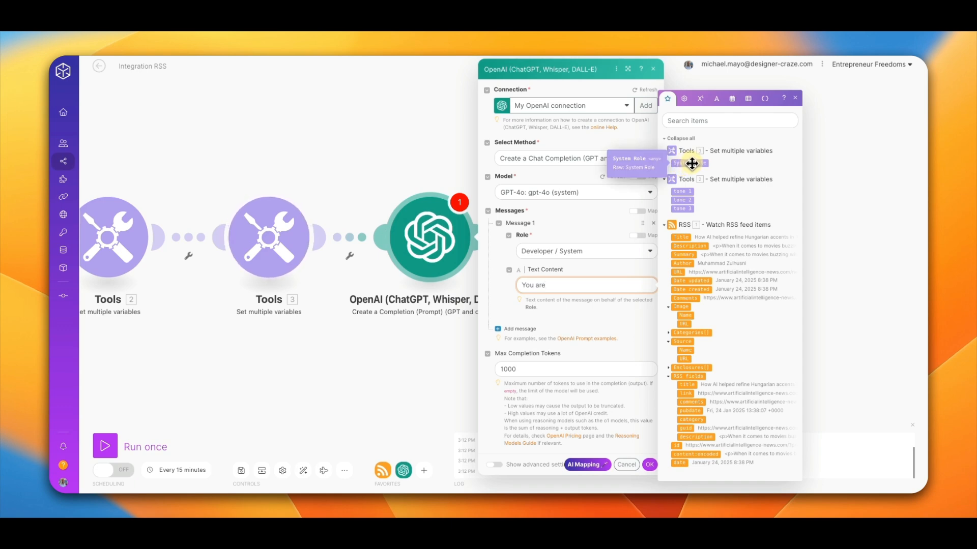
left_click(692, 164)
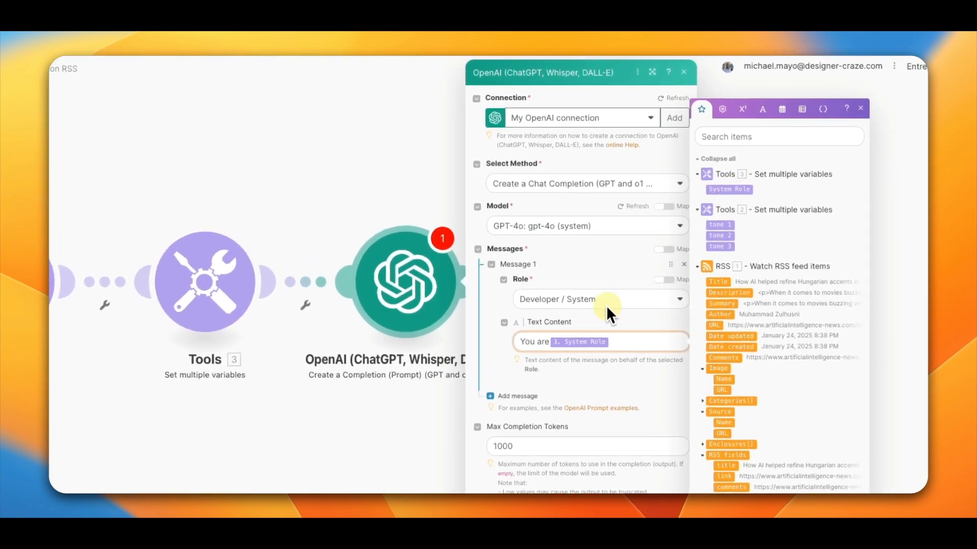
type("E")
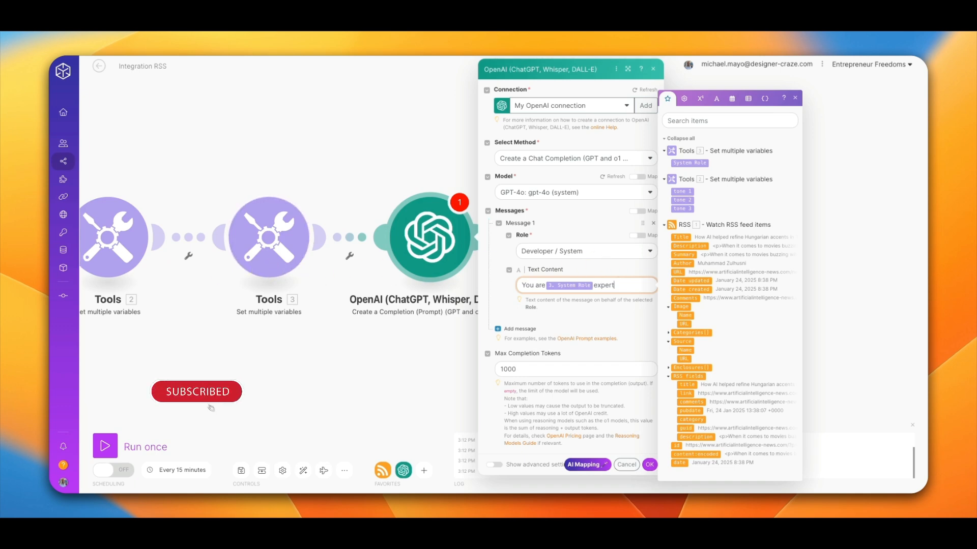
Step: Add a second message with the User role
left_click(498, 329)
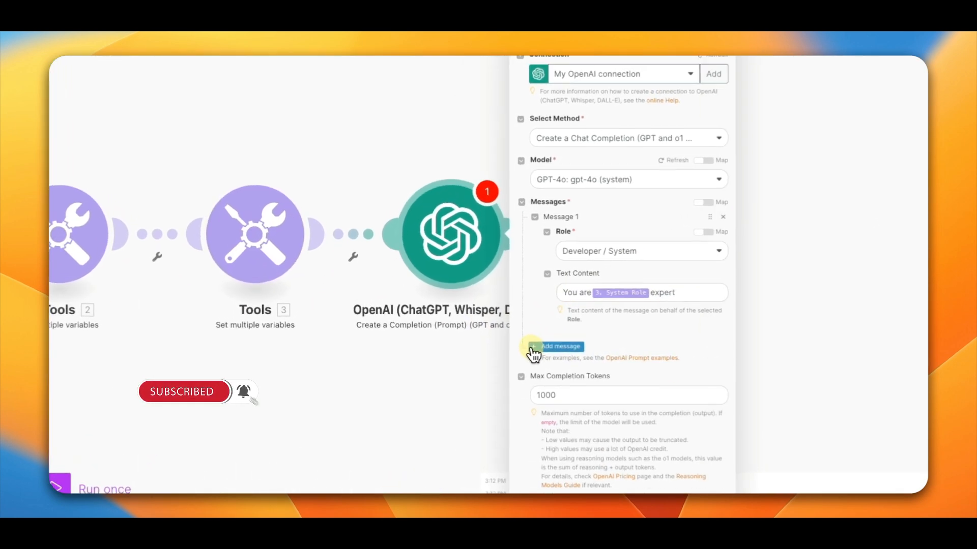
scroll(651, 336, "down", 2)
left_click(625, 342)
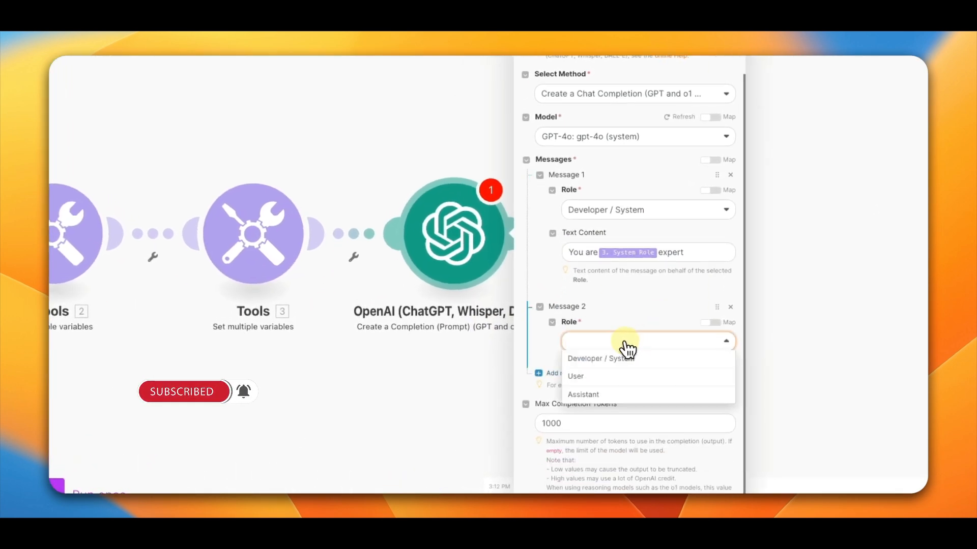
left_click(586, 376)
scroll(605, 321, "down", 2)
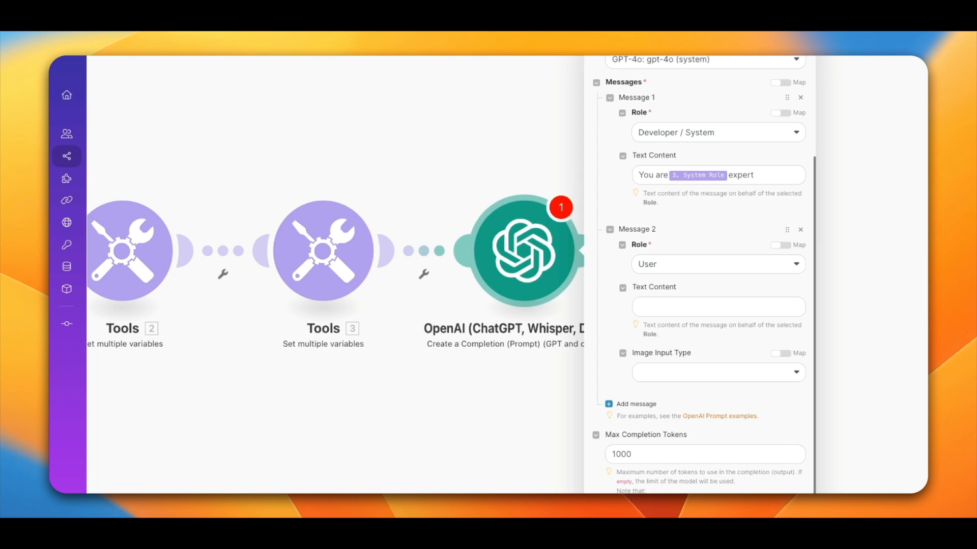
left_click(668, 310)
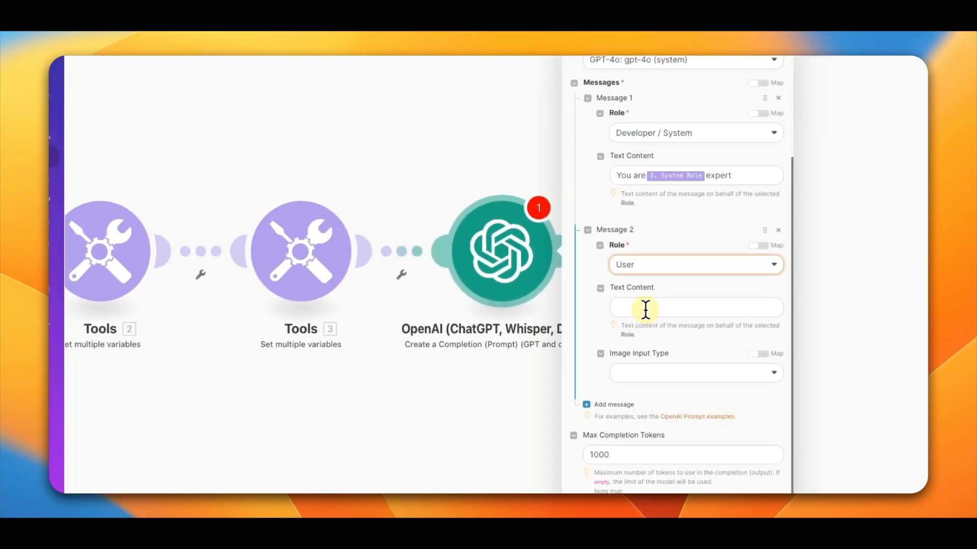
left_click(645, 309)
key("super+v")
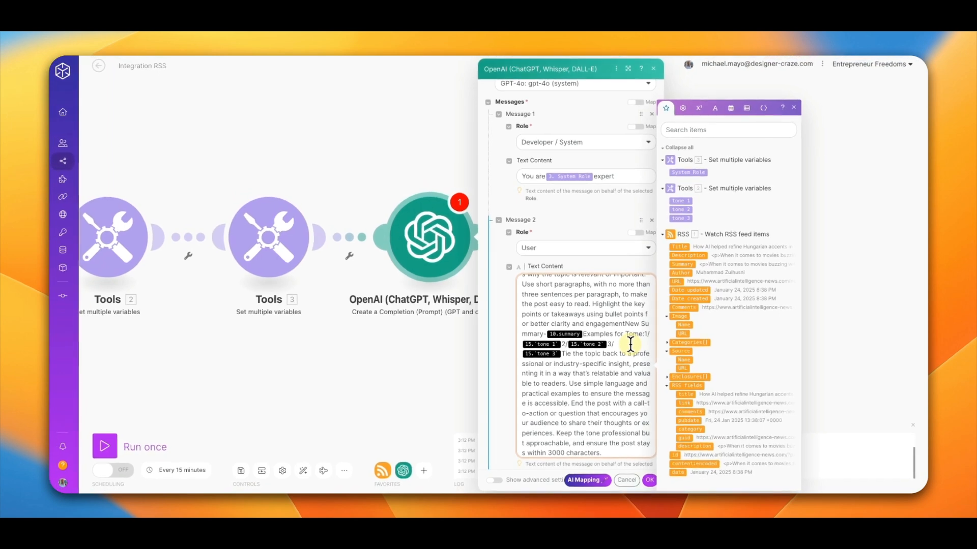
scroll(609, 389, "down", 1)
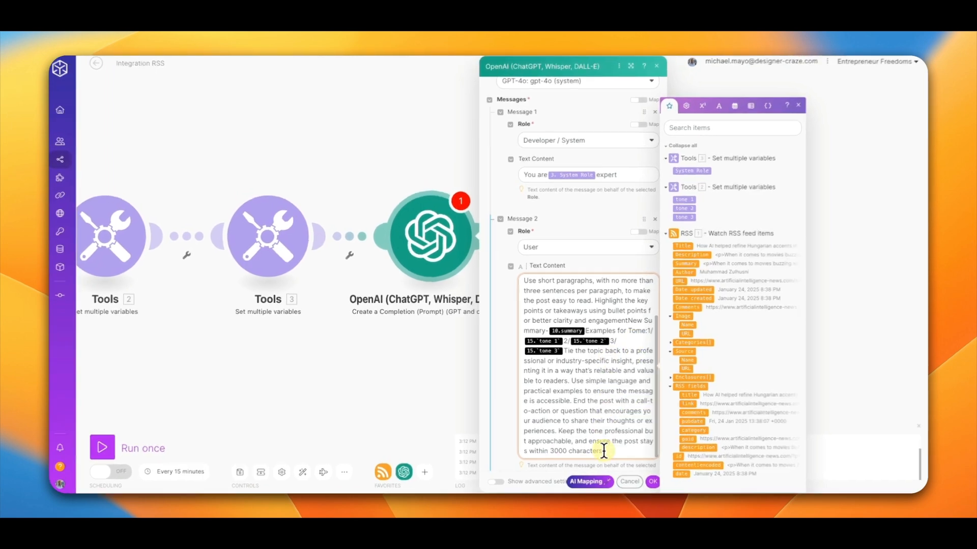
left_click_drag(604, 449, 523, 302)
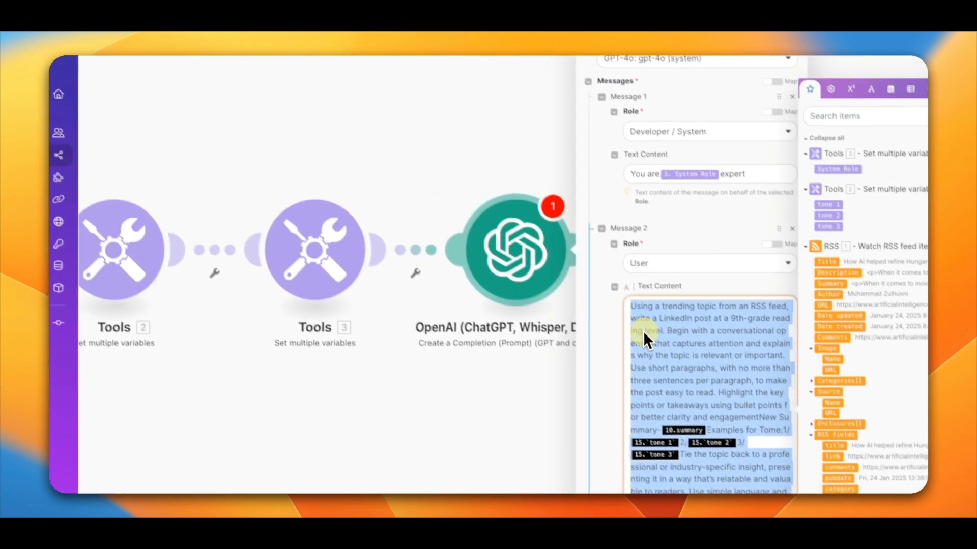
key("BackSpace")
key("Escape")
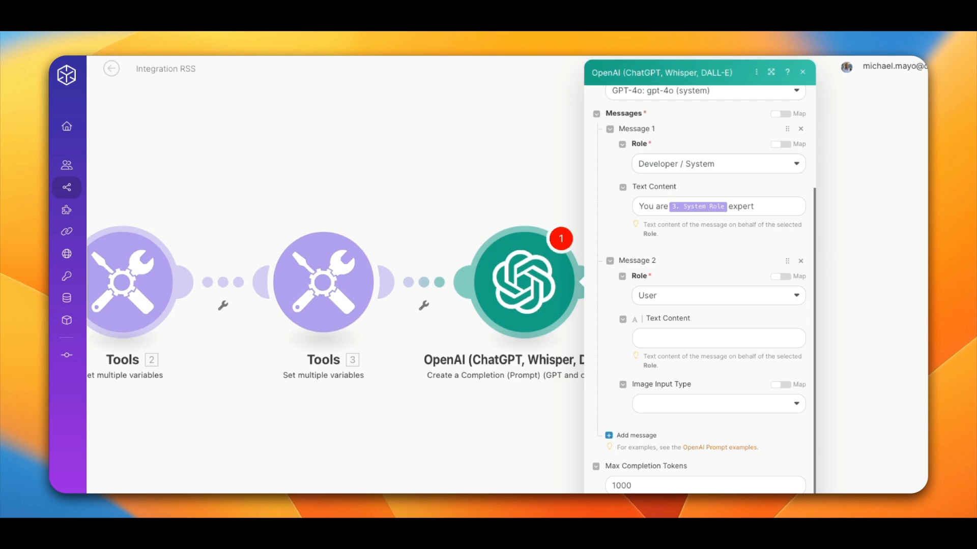
Step: Paste the LinkedIn post prompt's opening paragraph into the User message's text content and start a new line
left_click(643, 340)
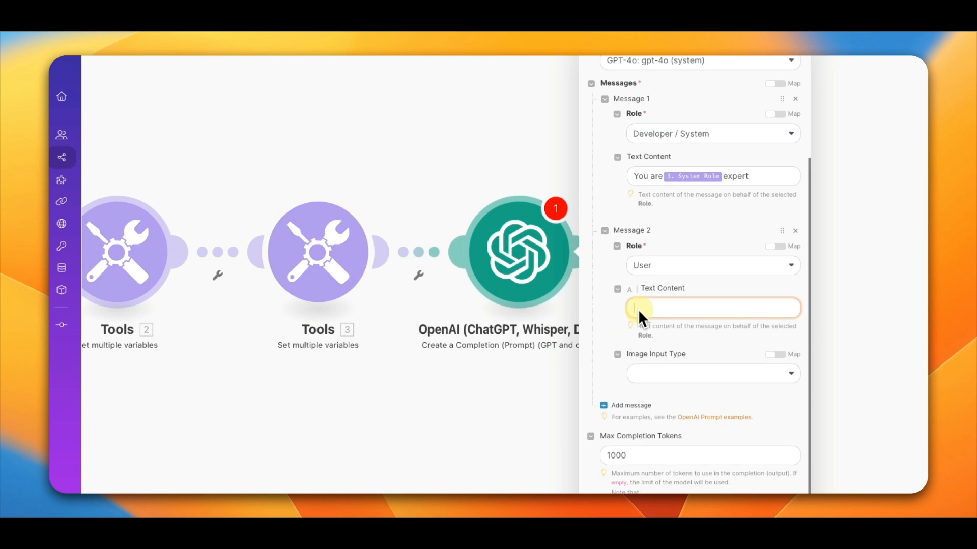
type("Using a trending topic from an RSS feed, write a LinkedIn post at a 9th-grade reading level. Begin with a conversational opening that captures attention and explains why the topic is relevant or important. Use short paragraphs, with no more than three sentences per paragraph, to make the post easy to read. Highlight the key points or takeaways using bullet points for better clarity and engagement")
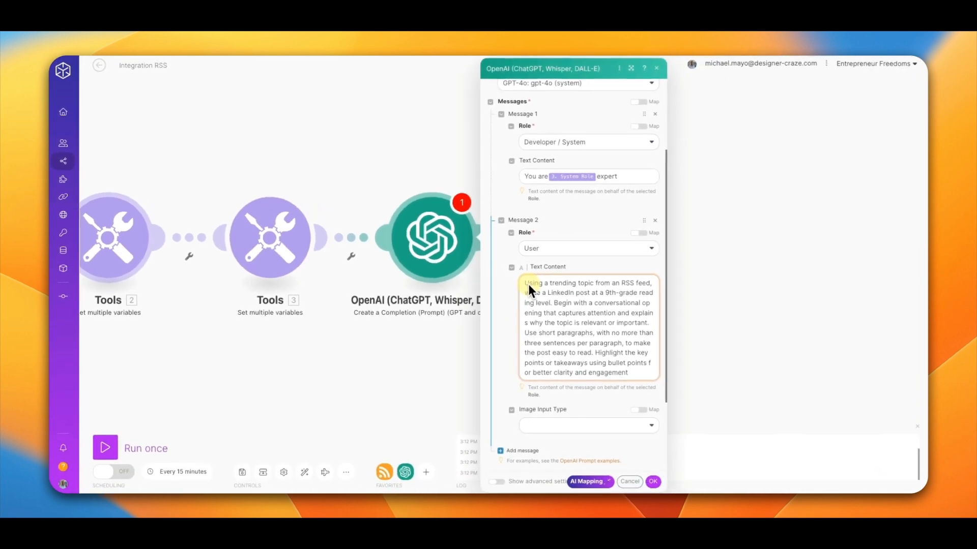
key("Return")
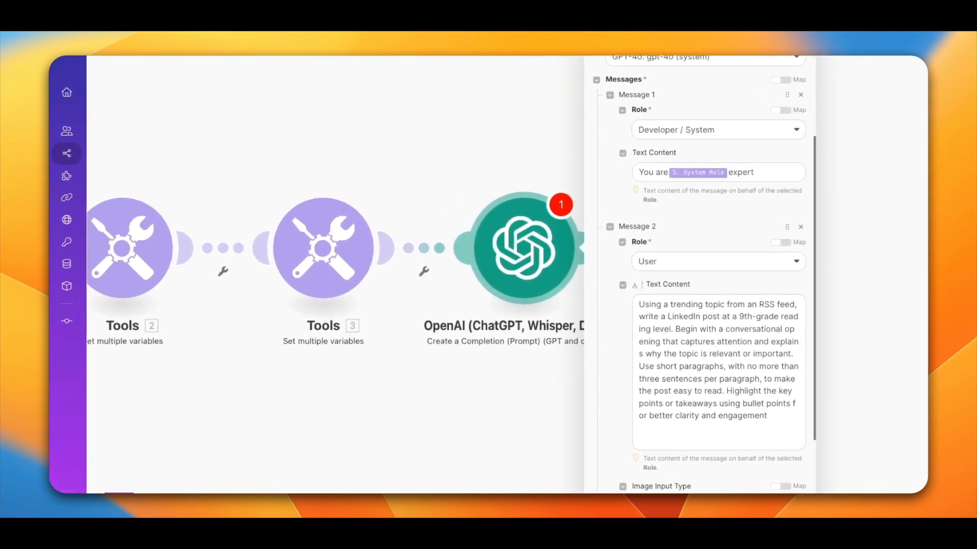
Step: Add a line "New Summary -" followed by the RSS feed's Summary variable in the User prompt
left_click(651, 427)
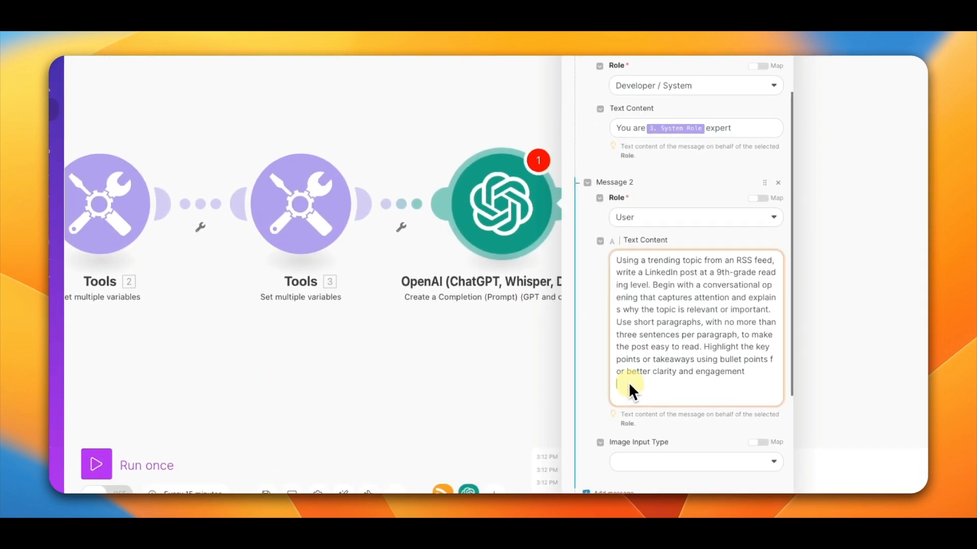
type("New Summary")
key("Return")
left_click(677, 387)
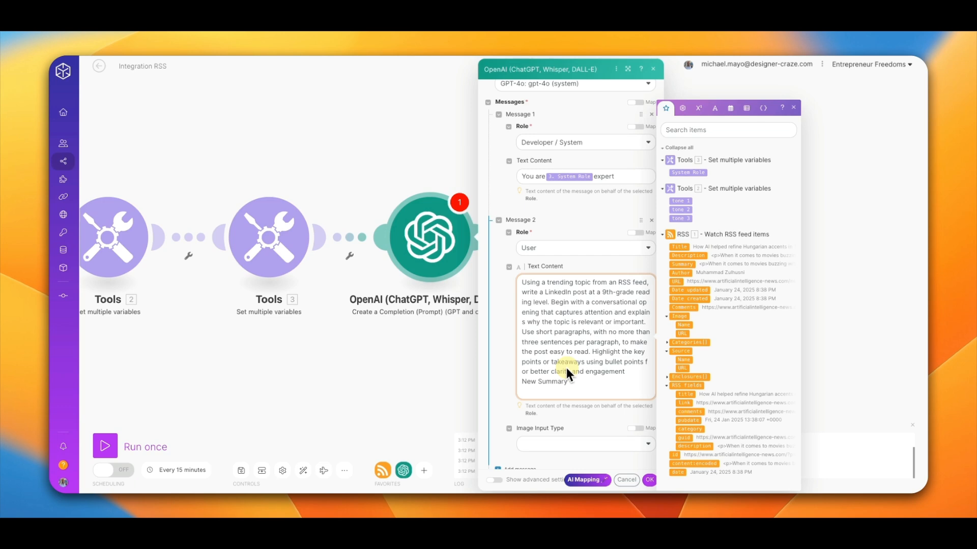
type("-")
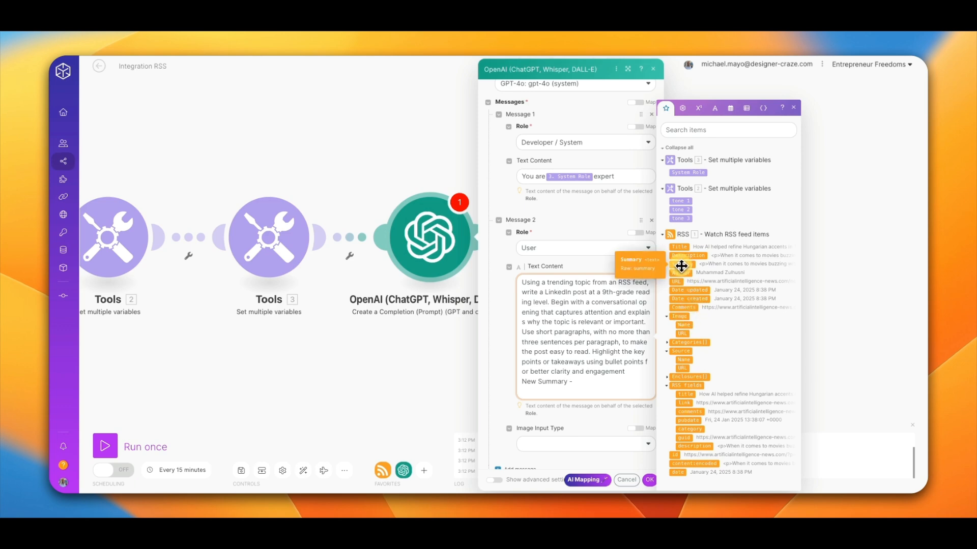
left_click(681, 265)
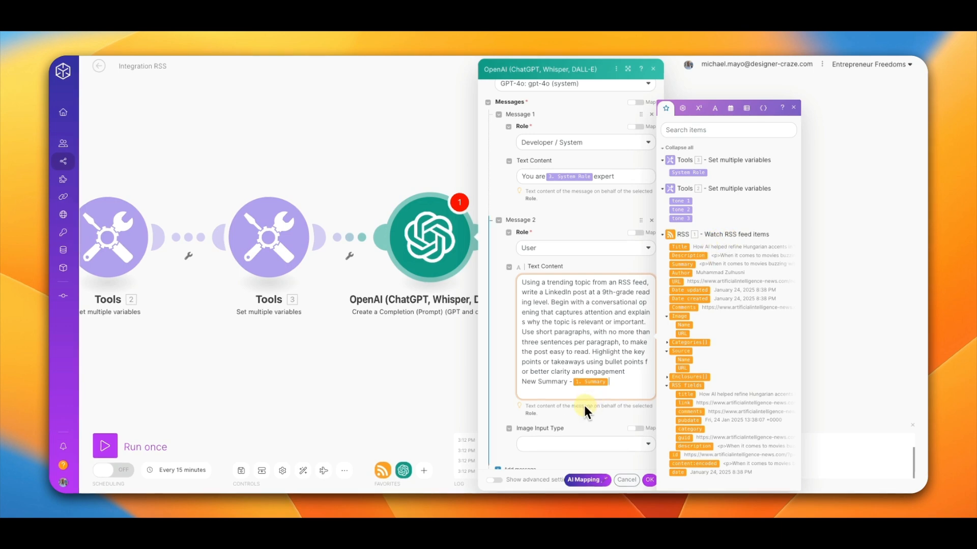
key("Return")
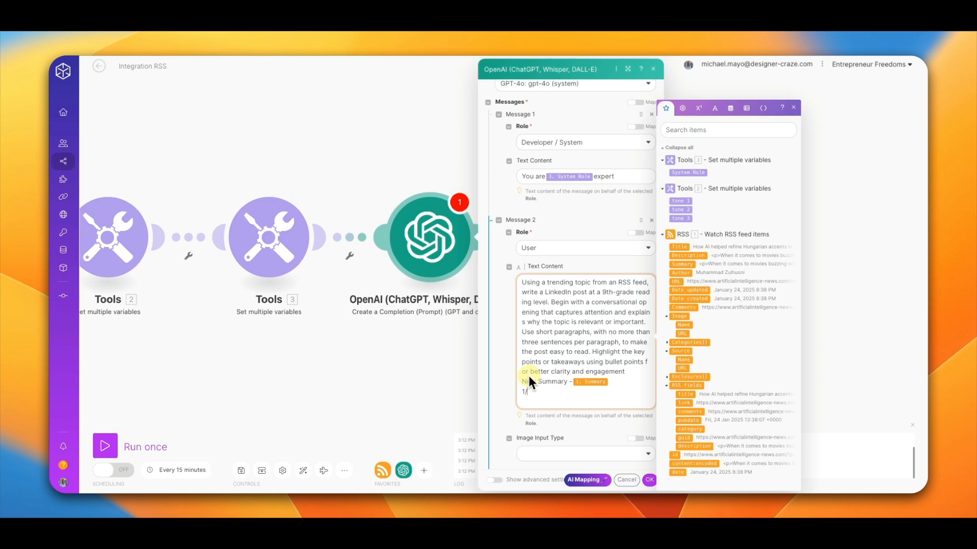
Step: Add numbered lines 1/, 2/ and 3/ mapped to the tone 1, tone 2 and tone 3 variables in the prompt
left_click(682, 201)
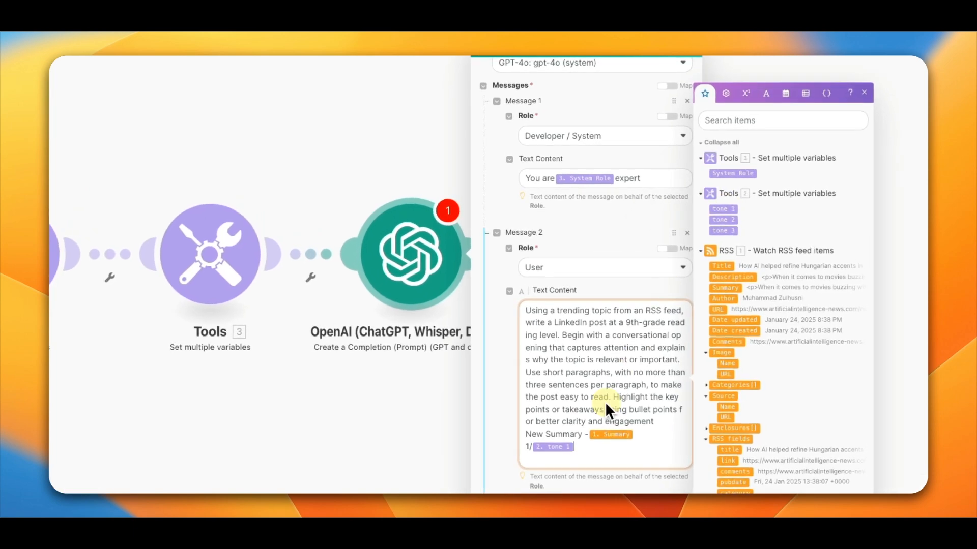
key("Return")
type("2/")
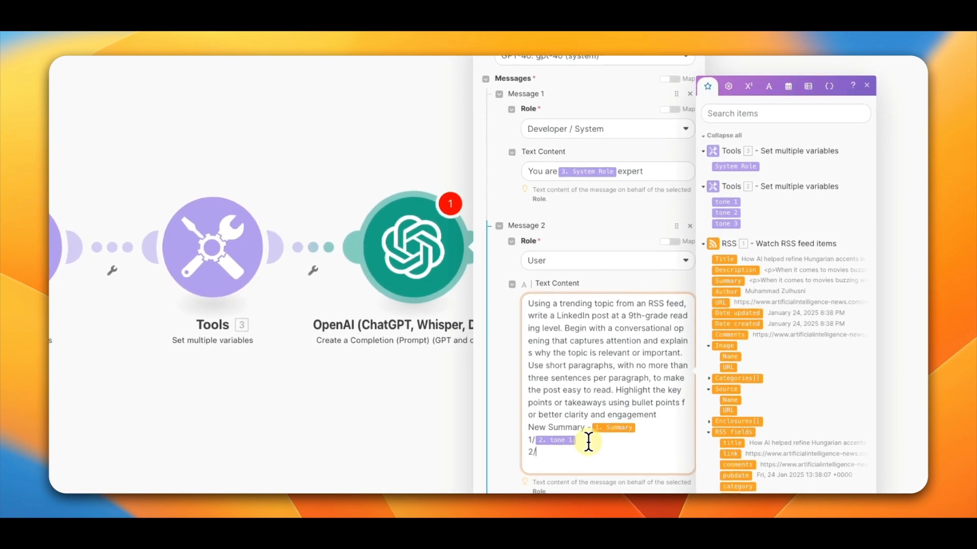
left_click(726, 212)
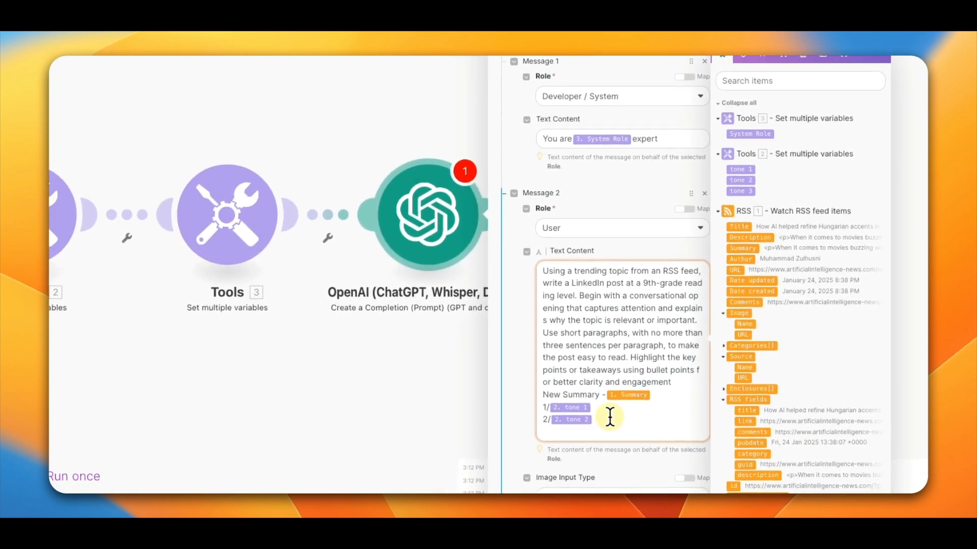
key("Return")
type("3/")
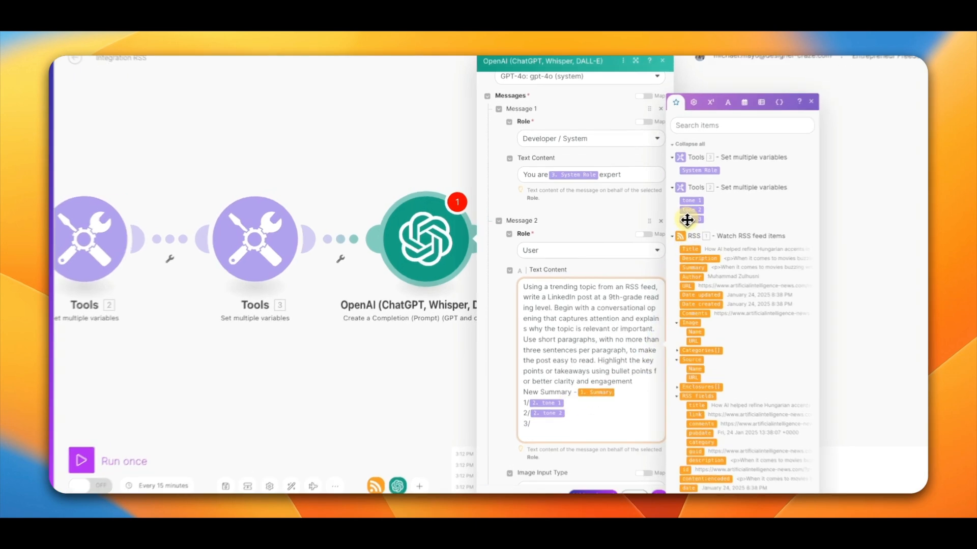
left_click_drag(687, 220, 539, 424)
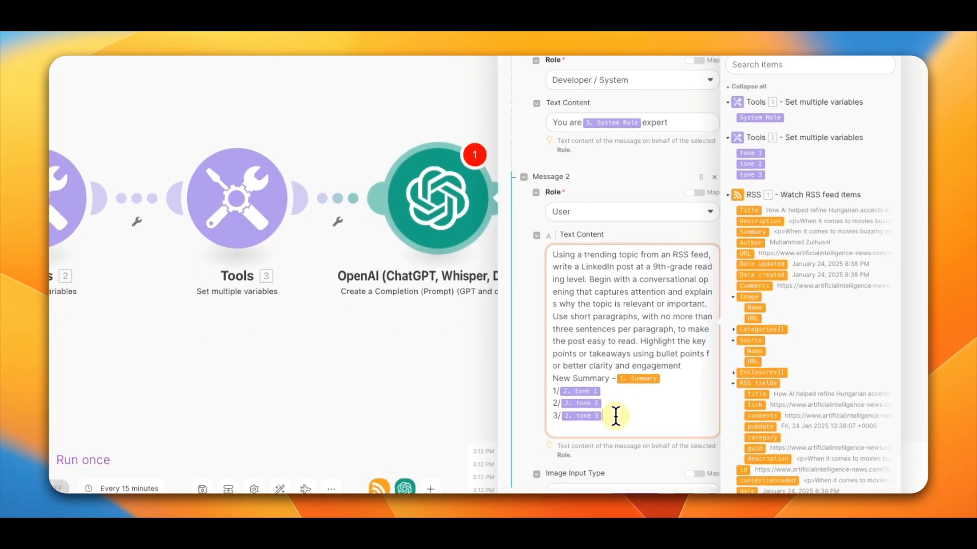
key("Return")
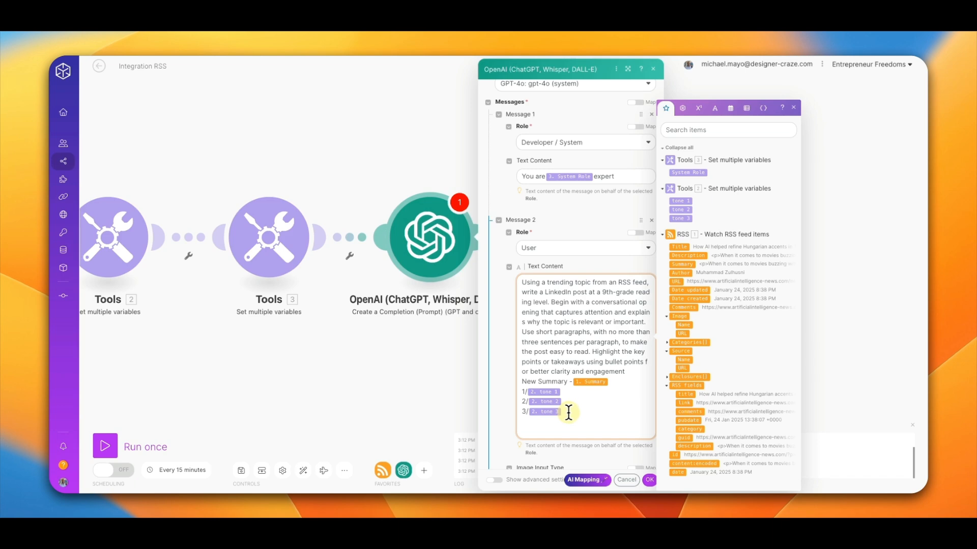
key("Return")
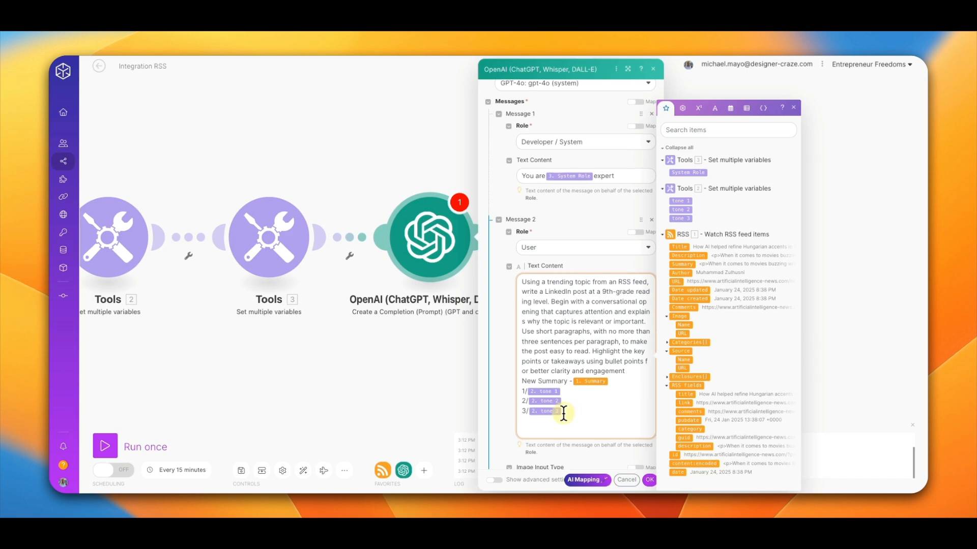
key("Return")
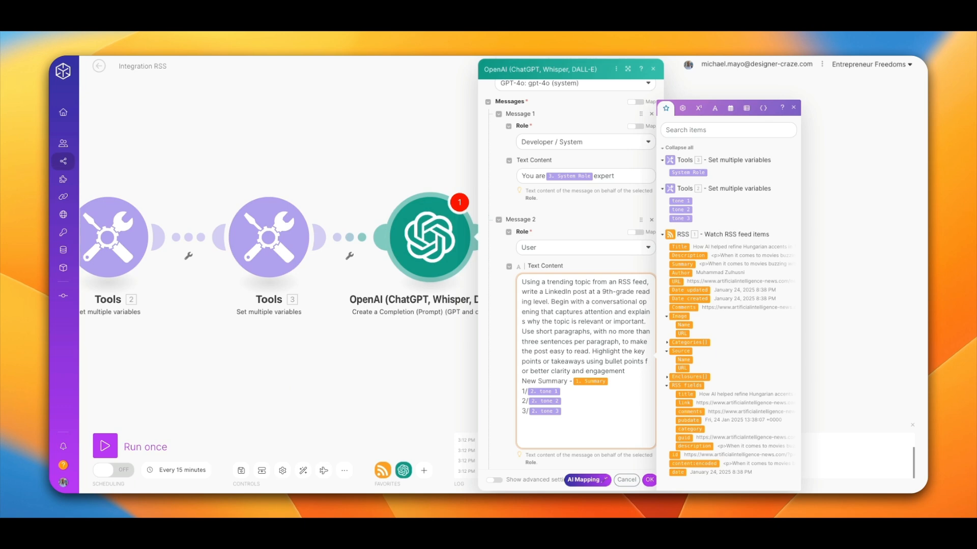
key("Escape")
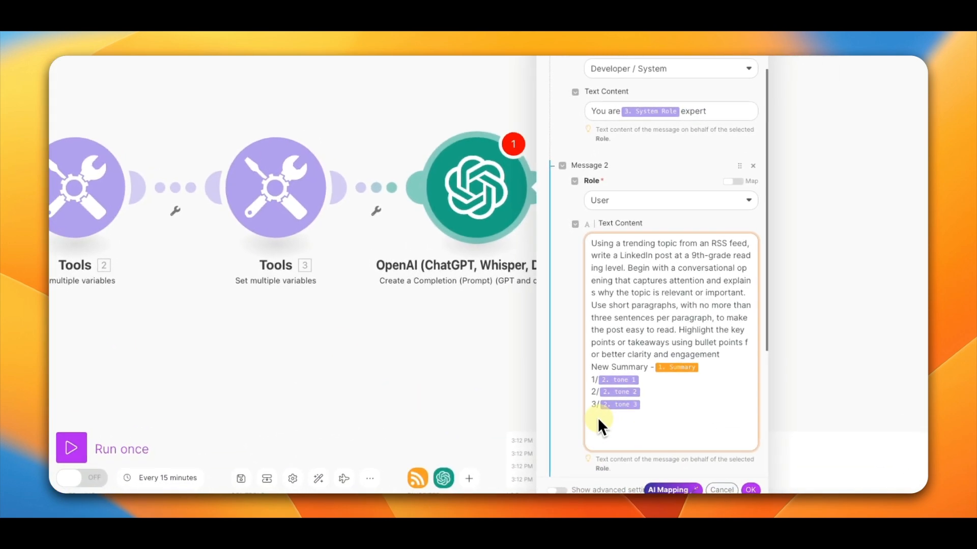
Step: Review the completed User prompt and token setting, then save the OpenAI module
scroll(592, 417, "down", 4)
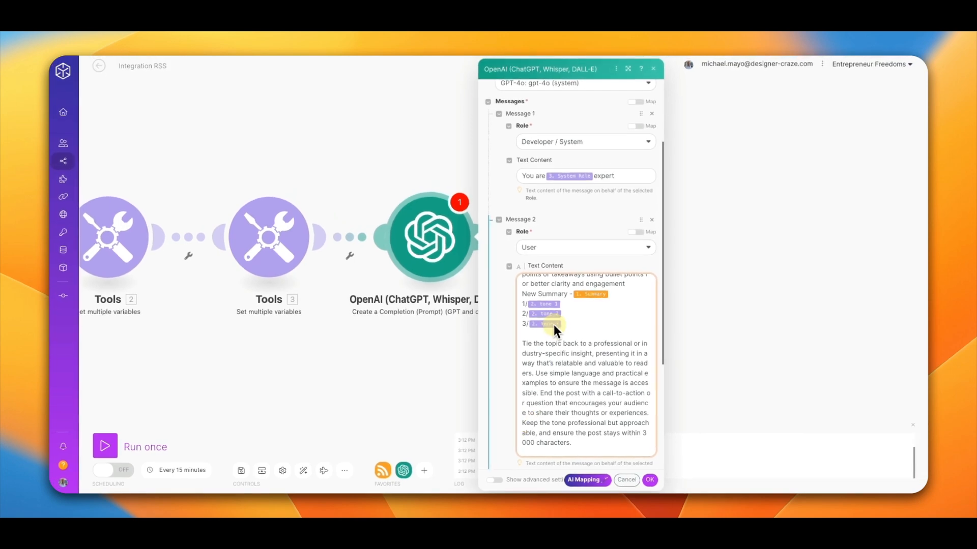
scroll(553, 325, "up", 3)
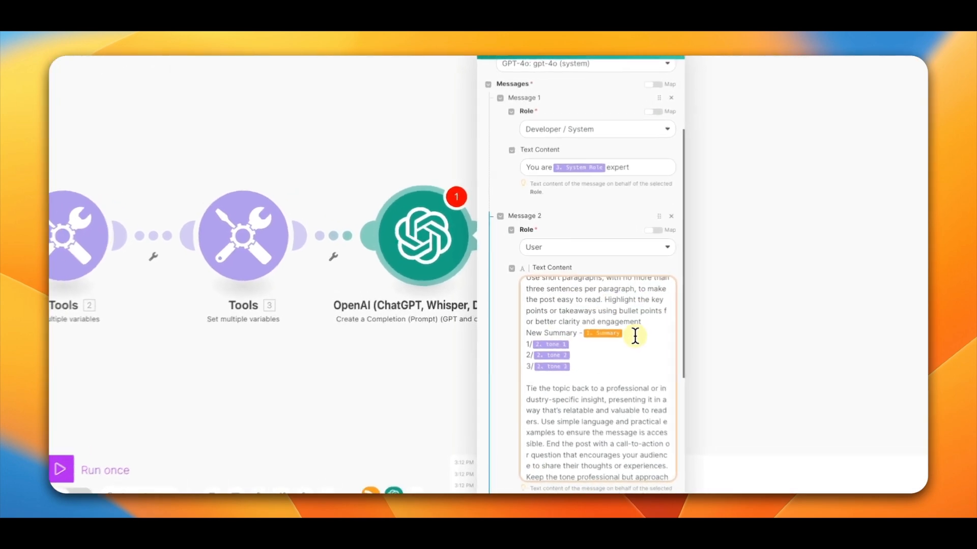
left_click(635, 336)
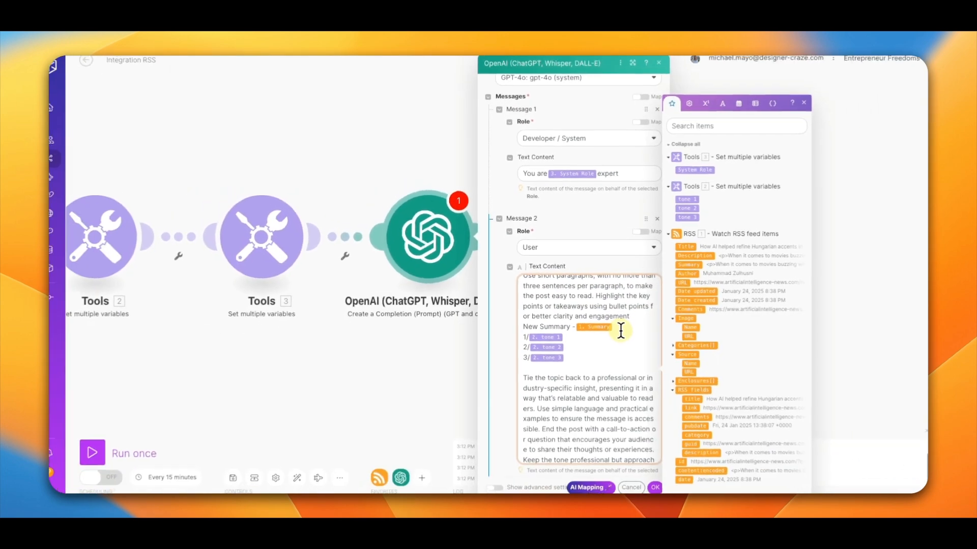
scroll(590, 331, "up", 3)
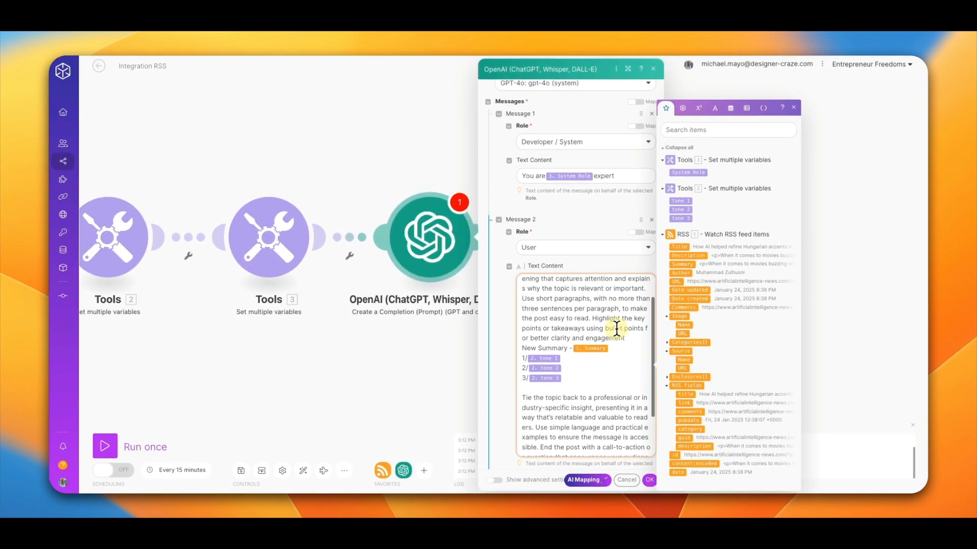
scroll(585, 331, "up", 2)
scroll(583, 331, "down", 4)
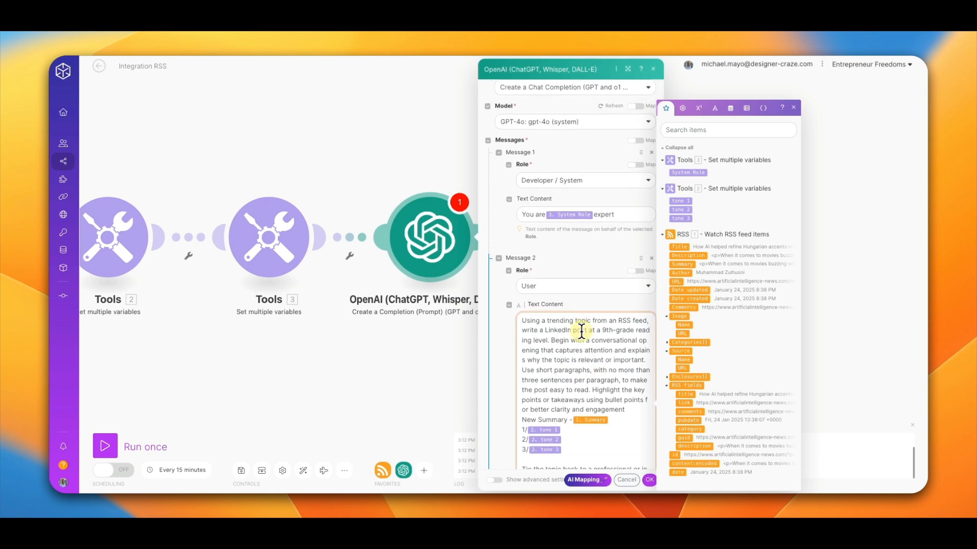
scroll(581, 332, "up", 3)
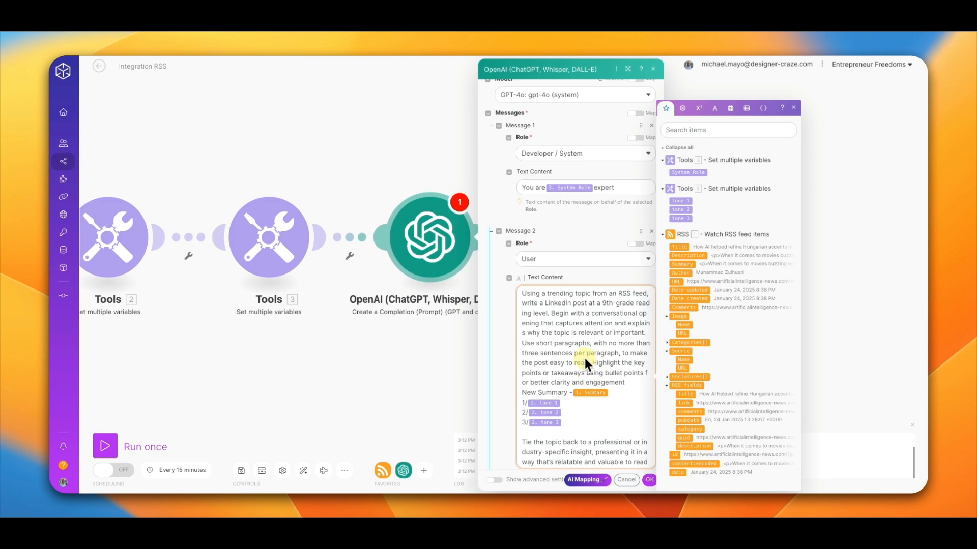
scroll(583, 362, "down", 3)
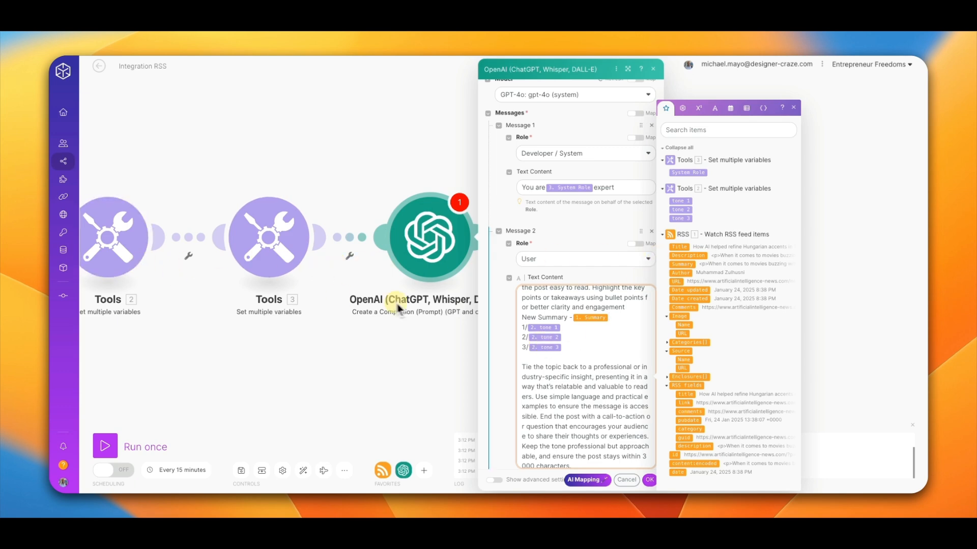
scroll(590, 337, "down", 1)
scroll(591, 337, "down", 5)
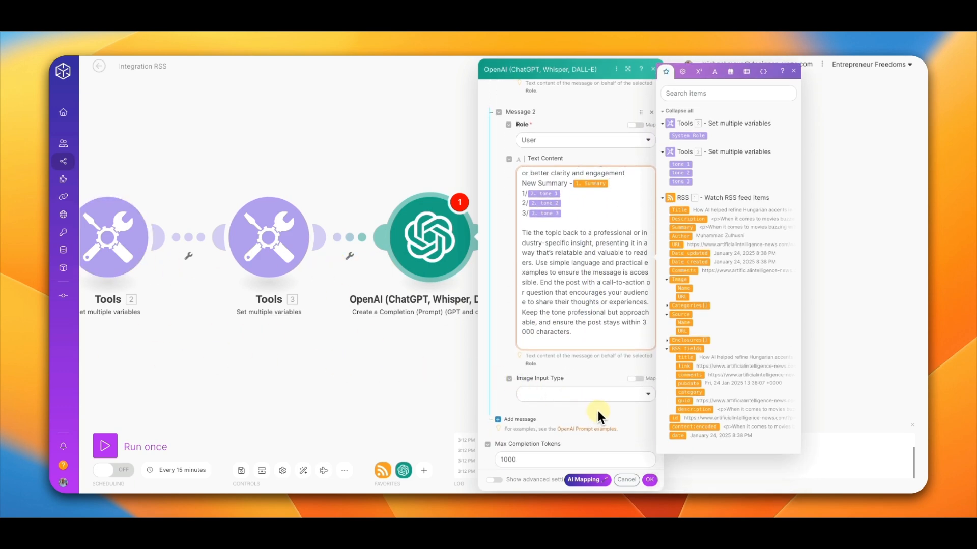
scroll(597, 410, "down", 2)
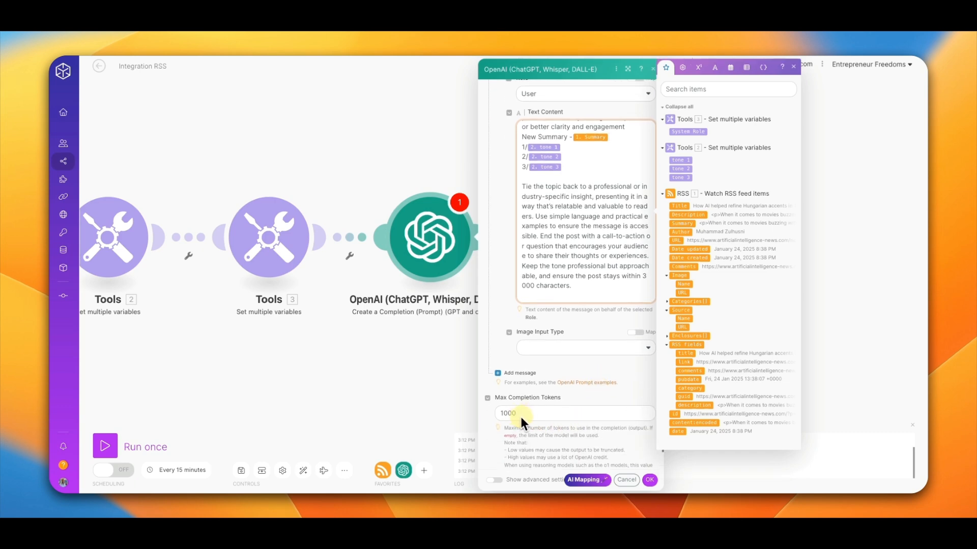
left_click(649, 480)
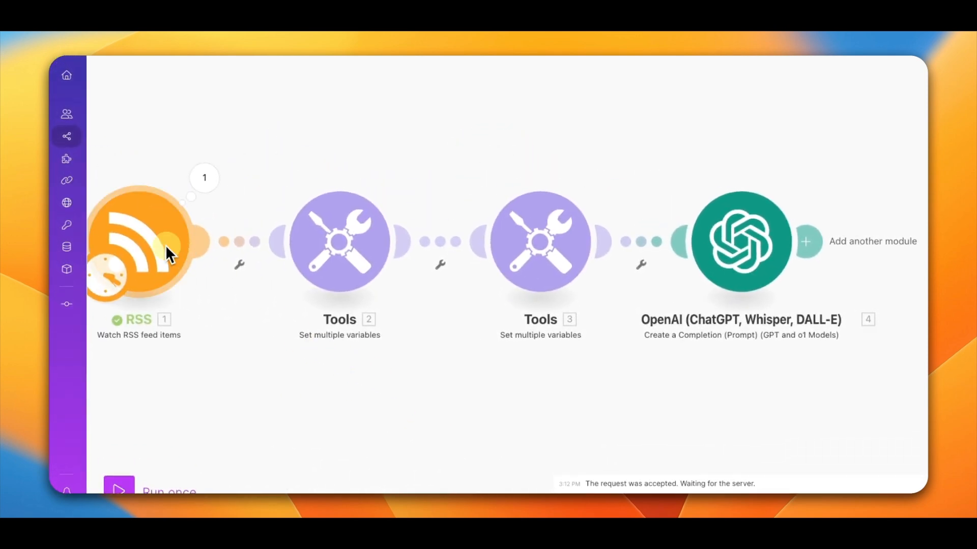
Step: Set the RSS module to start from a chosen first feed item and run the scenario once
right_click(141, 248)
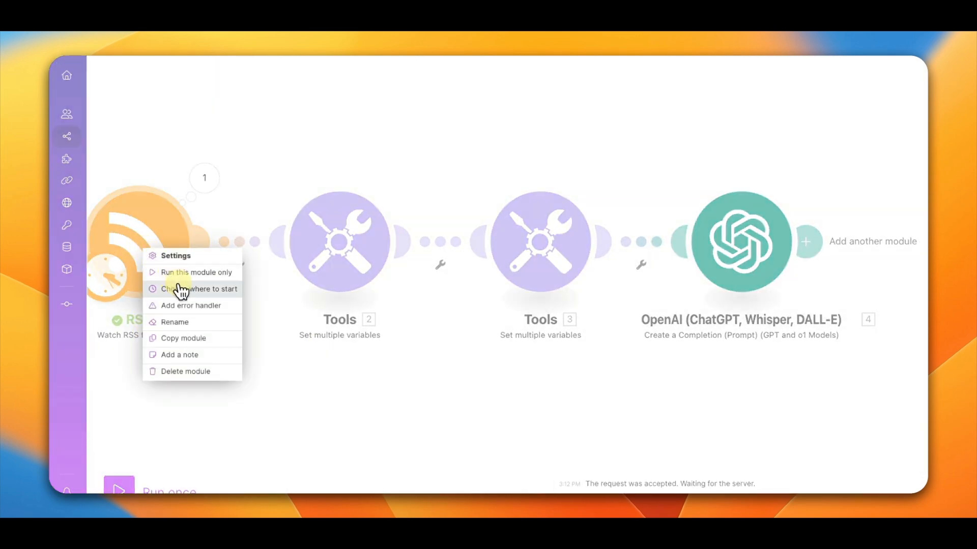
left_click(179, 289)
left_click(229, 280)
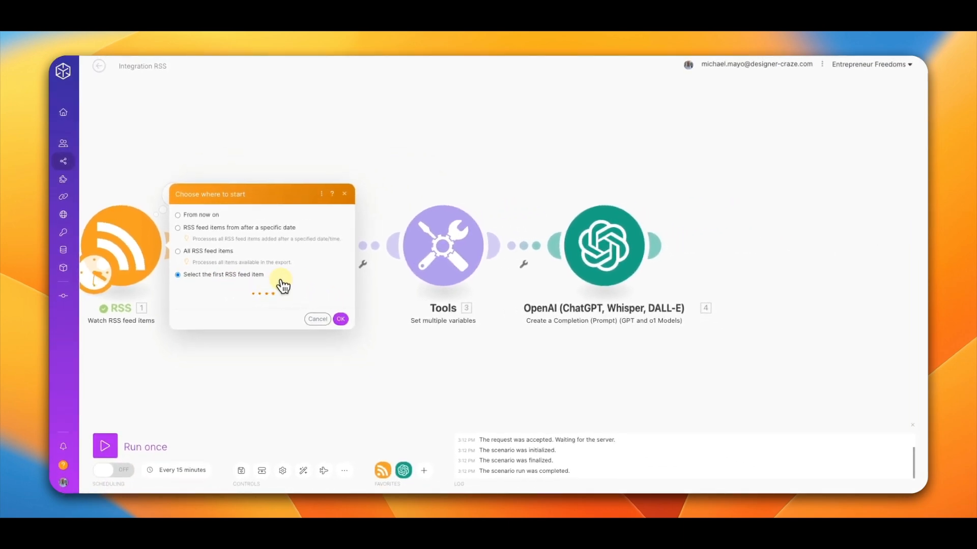
left_click(227, 198)
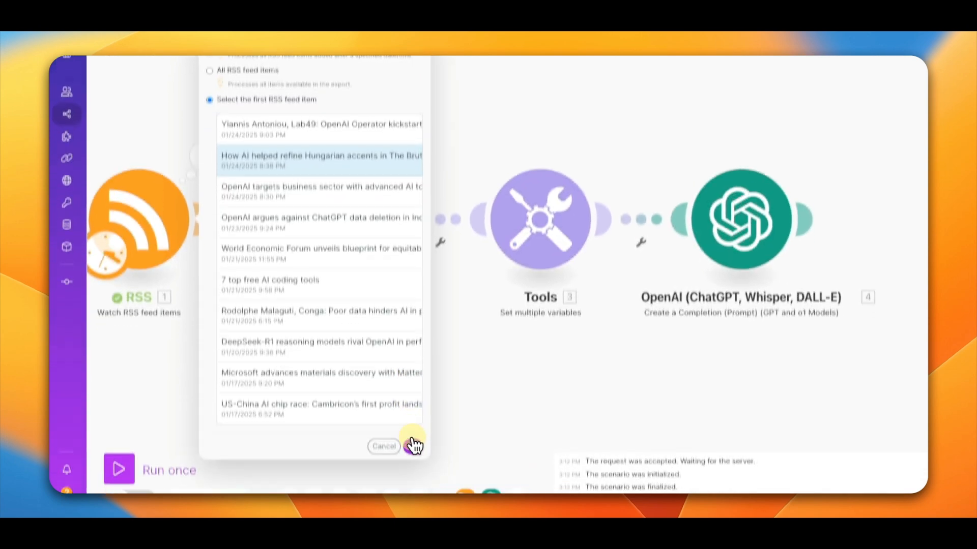
left_click(414, 446)
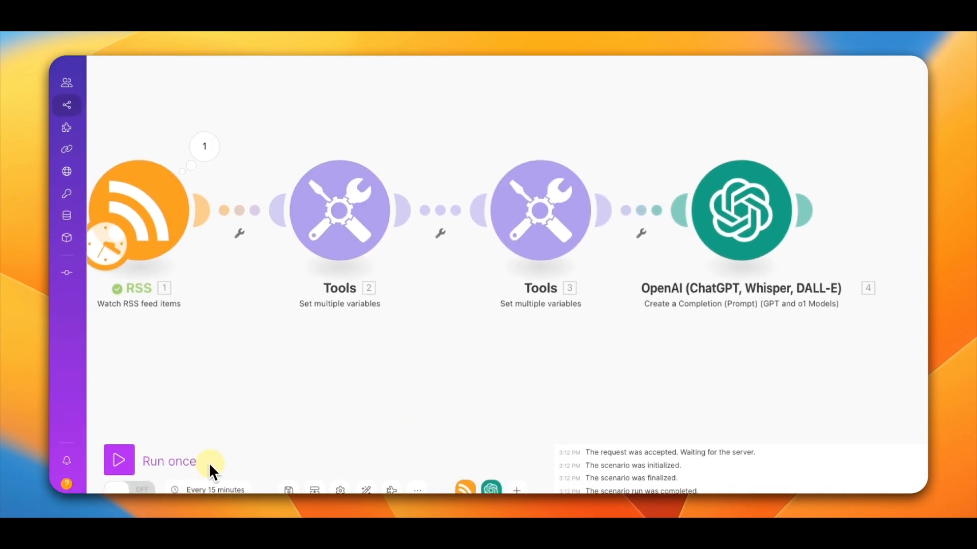
left_click(120, 459)
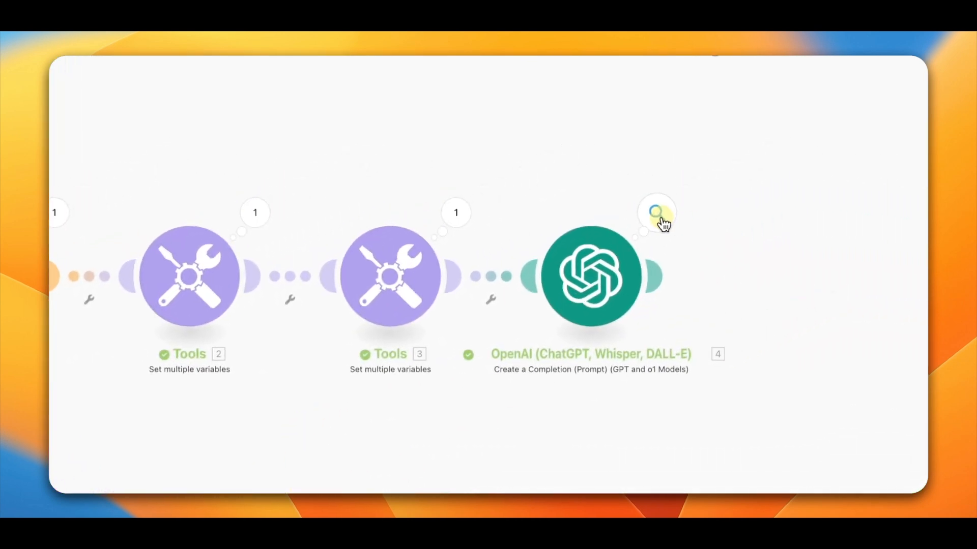
Step: Inspect the OpenAI module's output bundle, expanding Choices and Message to read the generated post content
left_click(752, 166)
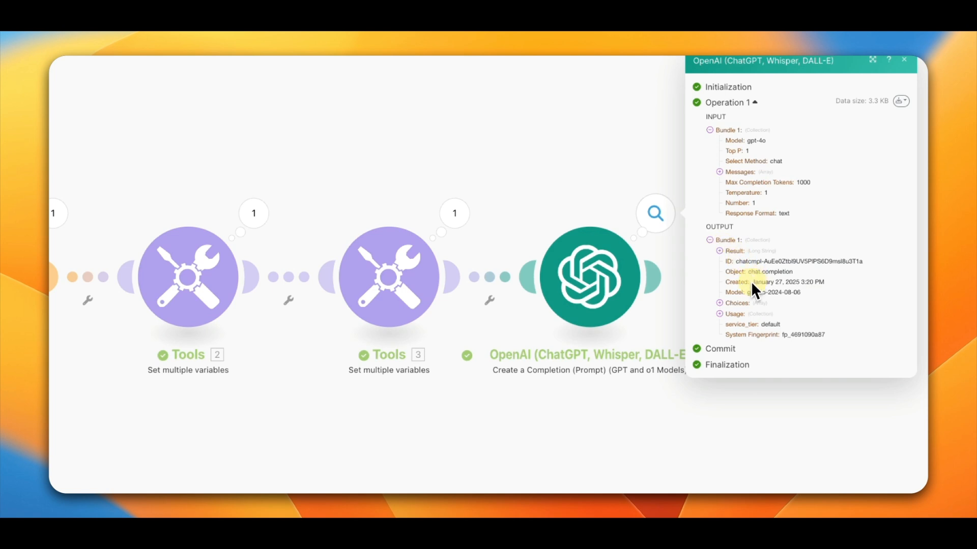
left_click(719, 304)
left_click(729, 311)
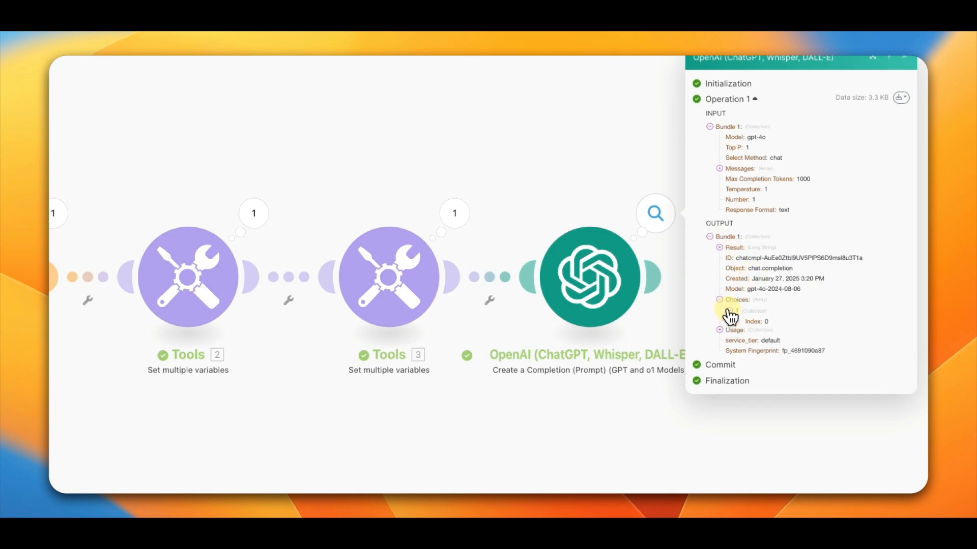
left_click(738, 332)
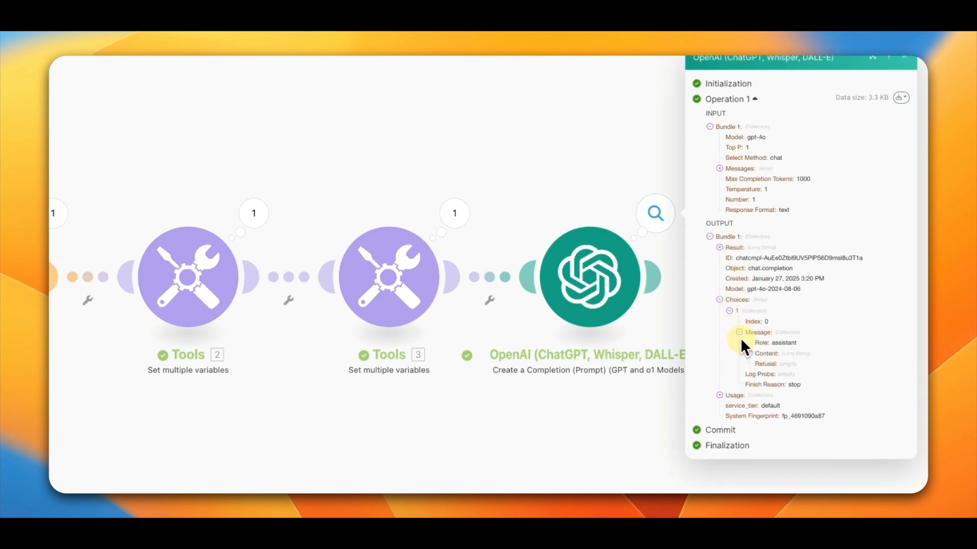
left_click(748, 354)
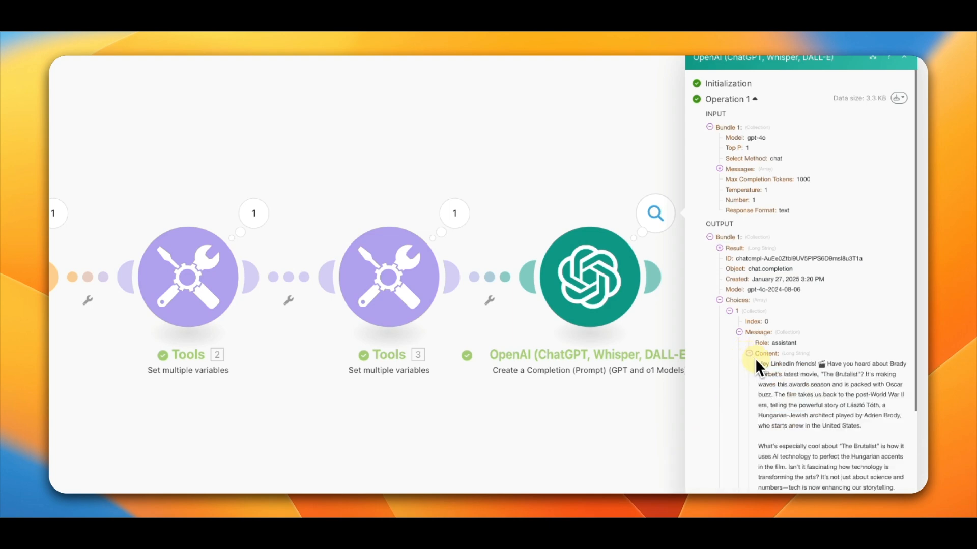
scroll(773, 371, "down", 2)
scroll(784, 378, "down", 5)
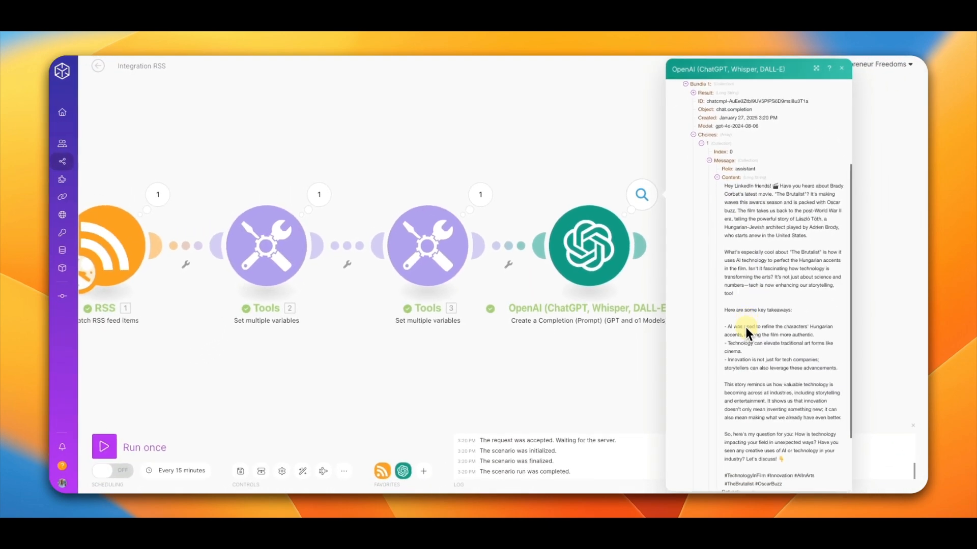
scroll(746, 326, "up", 5)
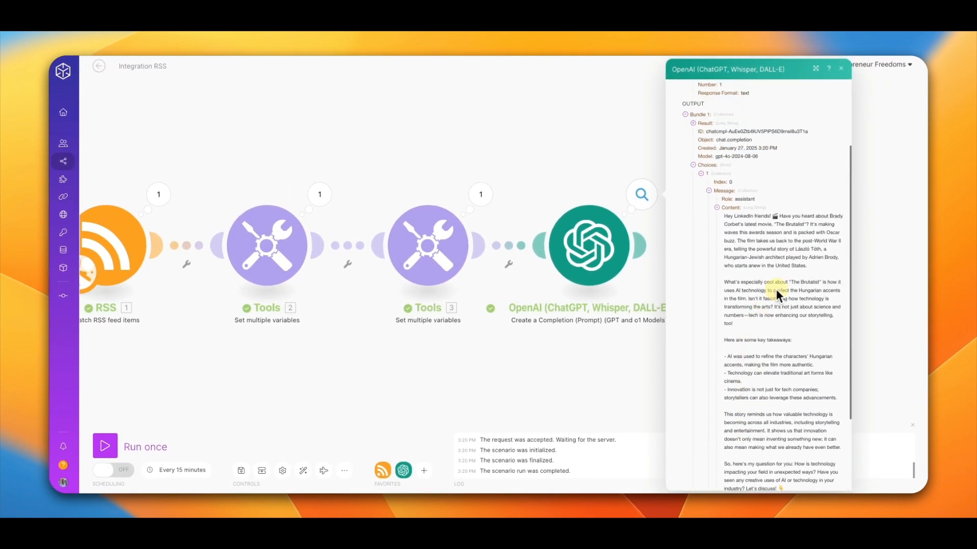
left_click(844, 69)
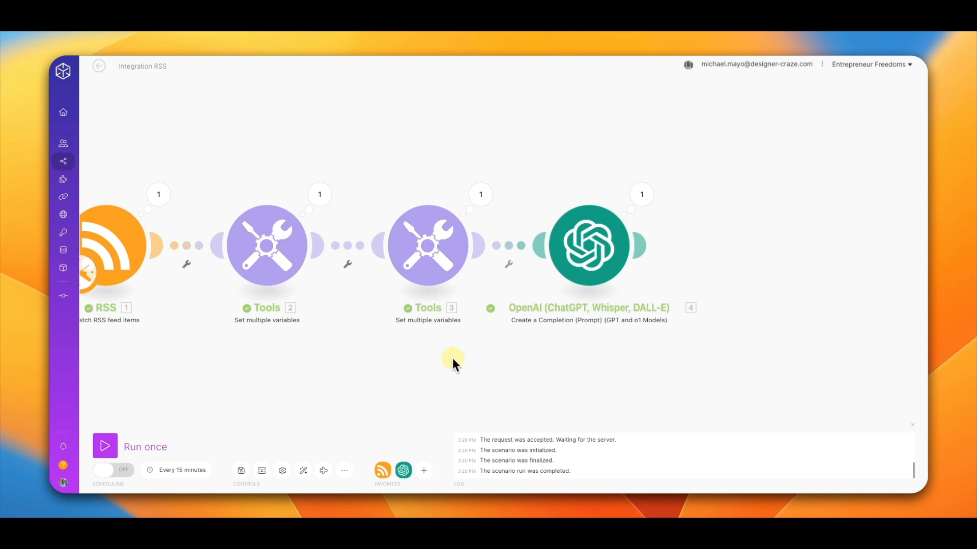
Step: Add a LinkedIn Create a User Text Post module after the OpenAI module
left_click(642, 246)
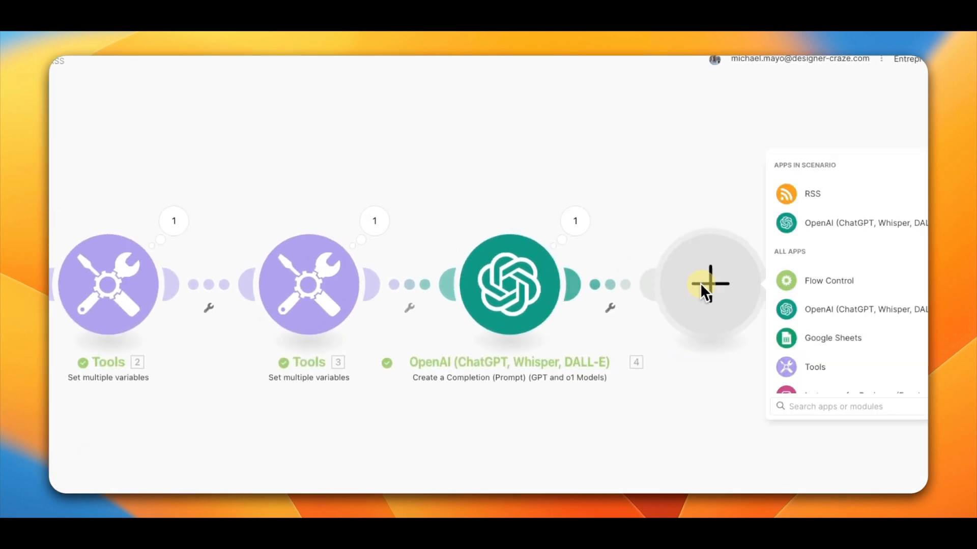
scroll(814, 320, "down", 3)
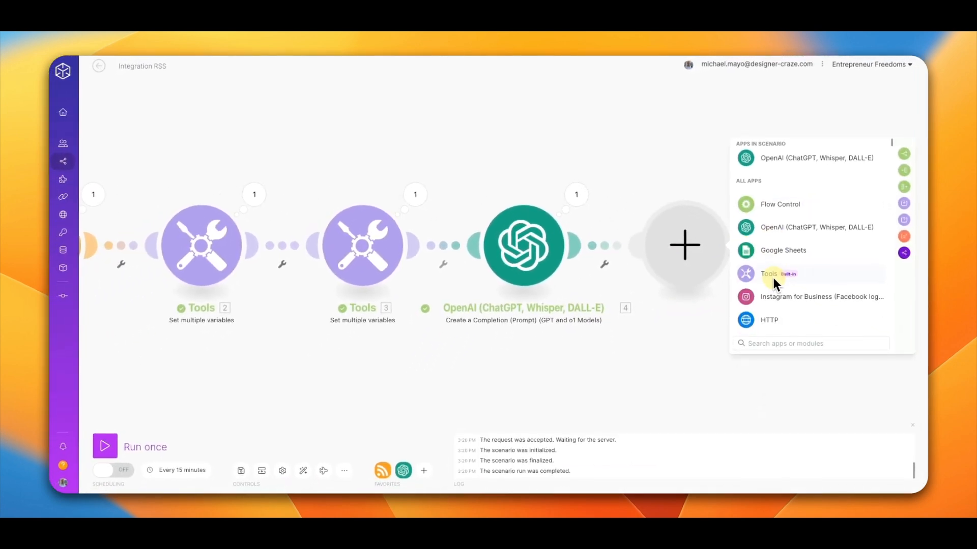
scroll(776, 283, "down", 1)
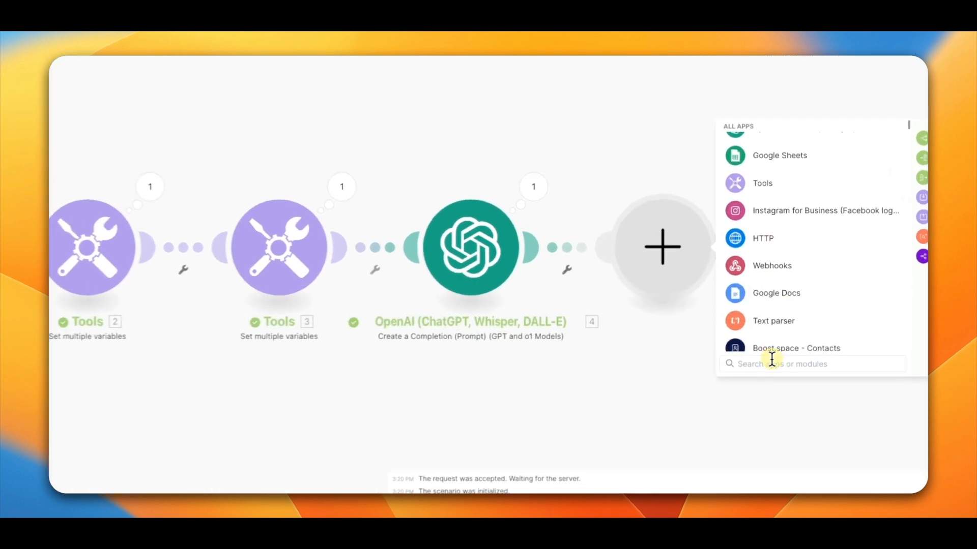
type("li")
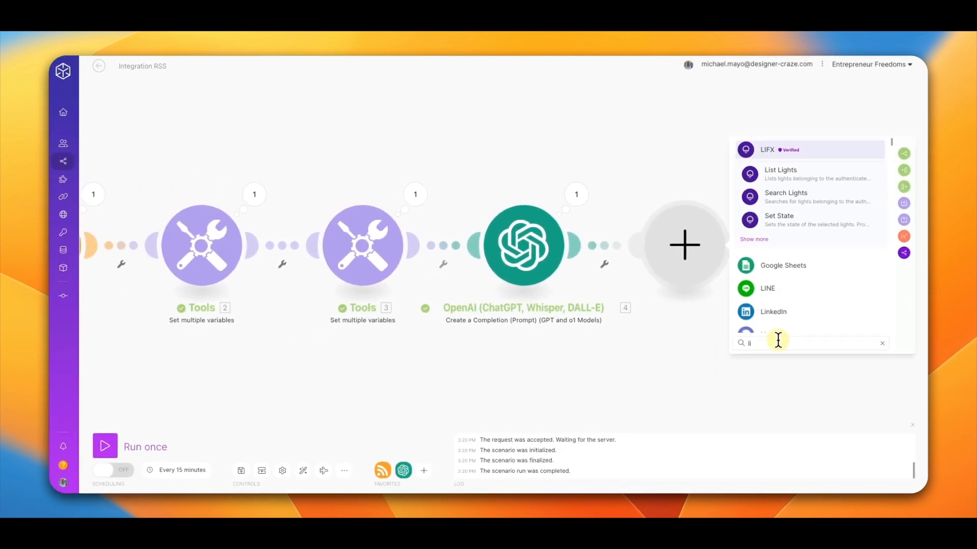
left_click(774, 312)
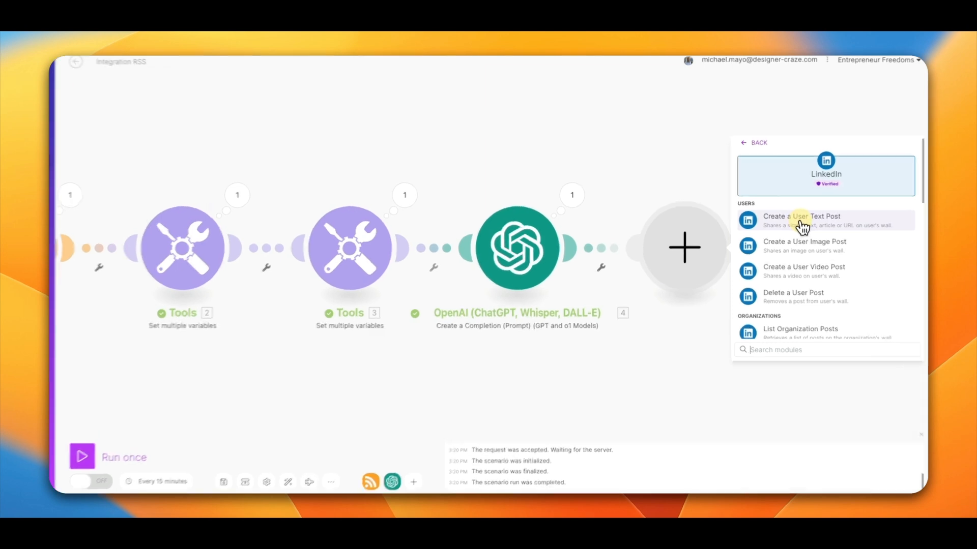
left_click(797, 217)
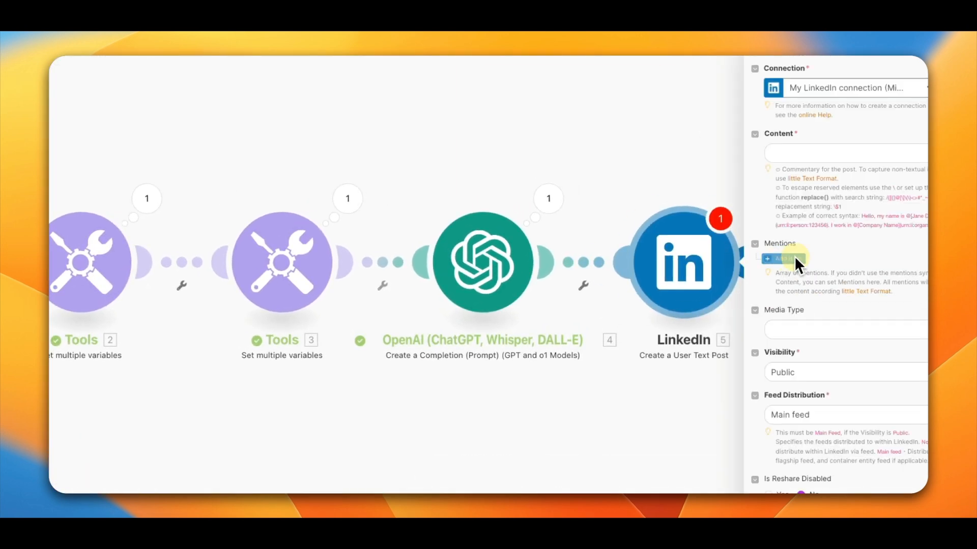
Step: Map the OpenAI module's Choices Message.Content into the LinkedIn post's Content field
left_click_drag(632, 427, 381, 422)
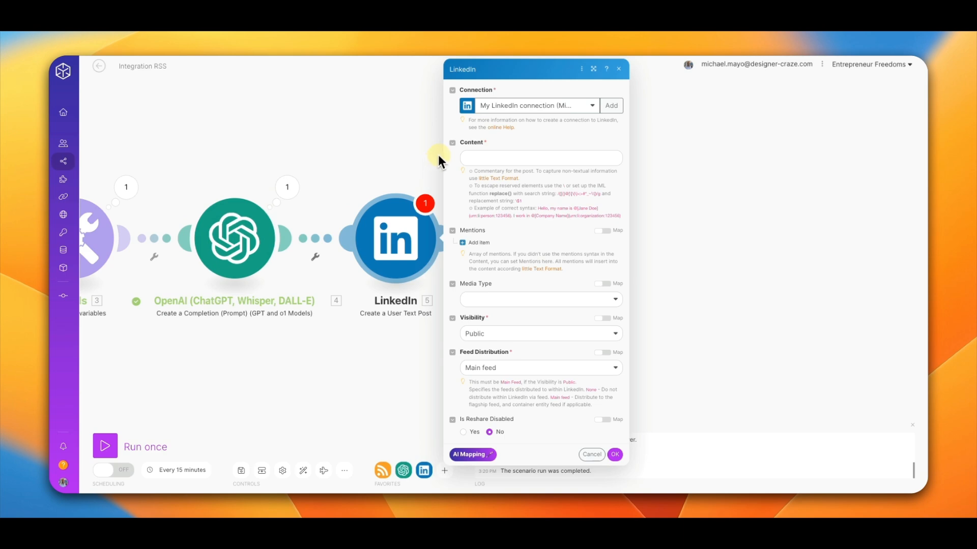
left_click(474, 152)
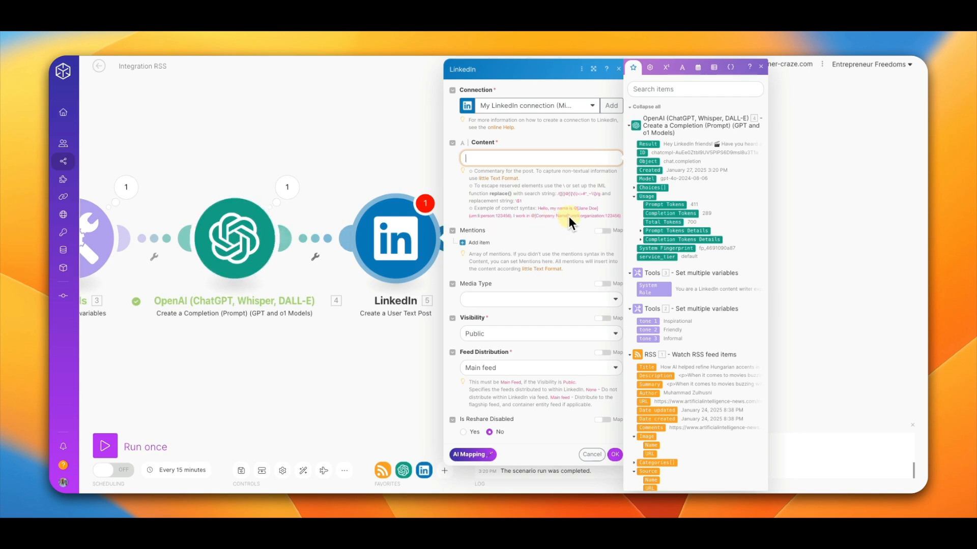
left_click(652, 145)
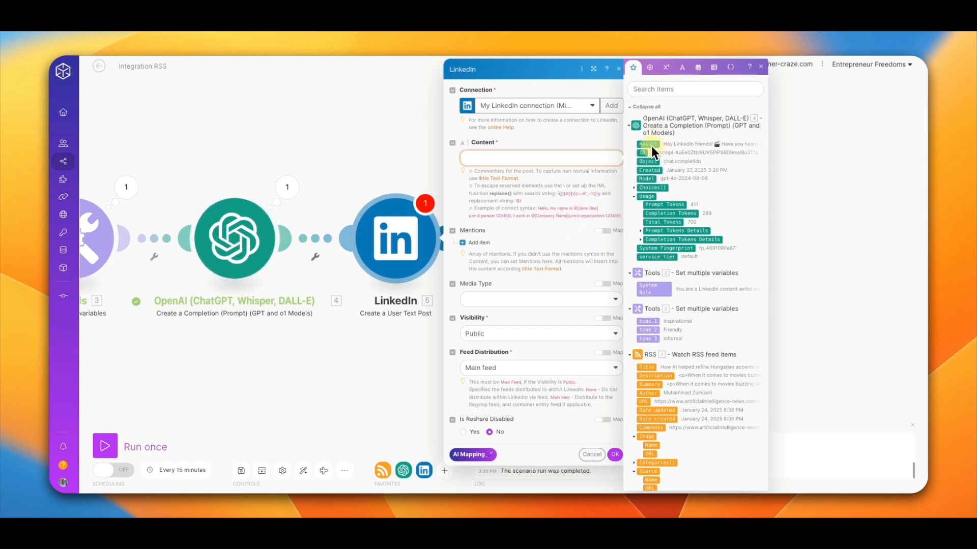
left_click(635, 188)
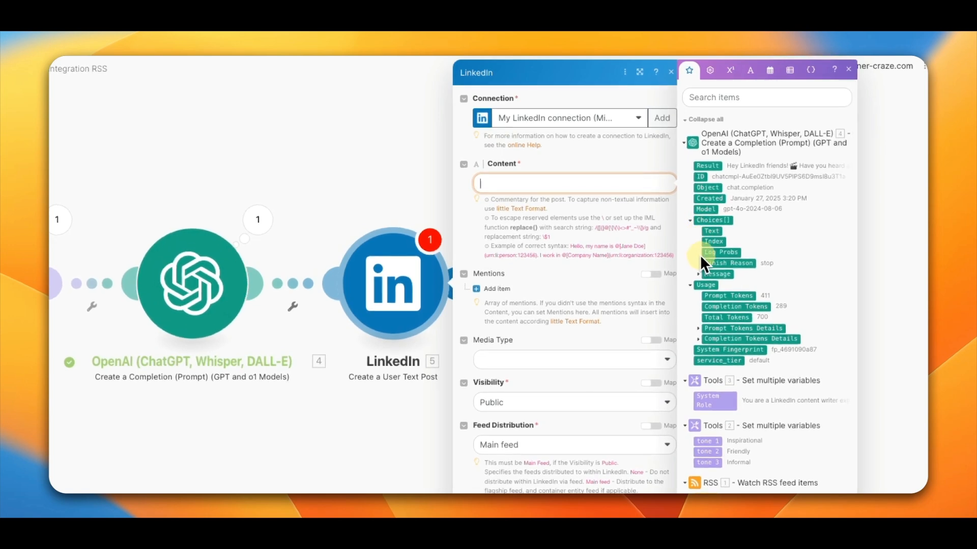
left_click(698, 275)
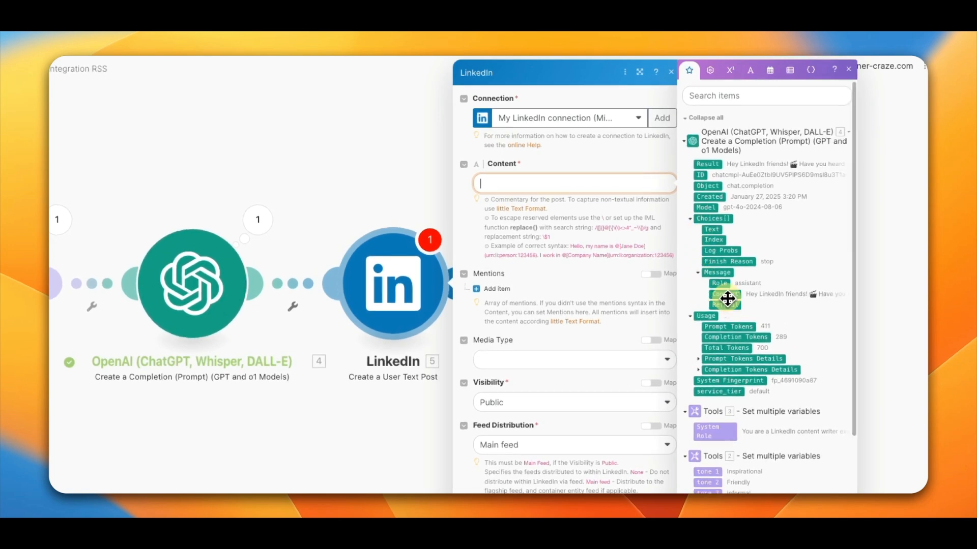
left_click(726, 295)
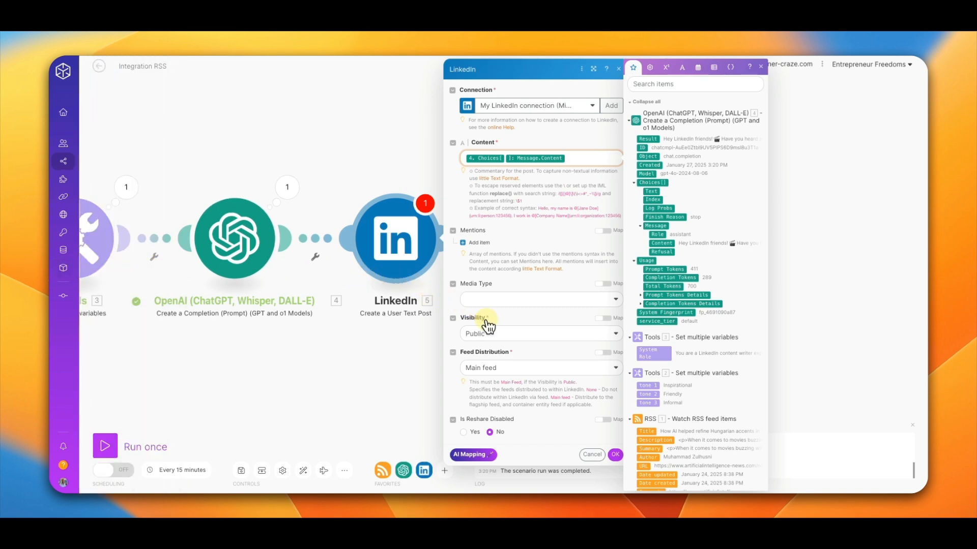
Step: Set the post's Visibility to Public and Feed Distribution to Main feed, then save the LinkedIn module
left_click(488, 331)
left_click(485, 346)
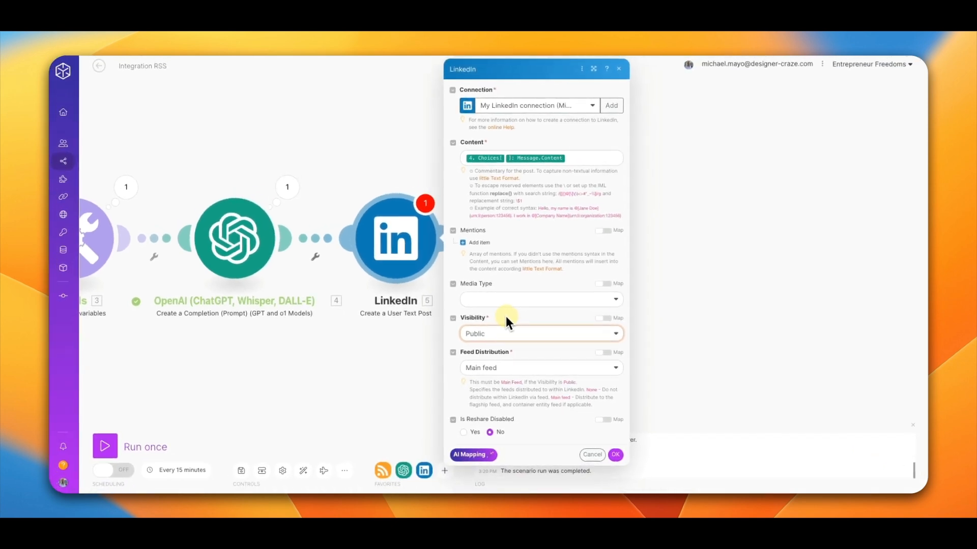
left_click(509, 367)
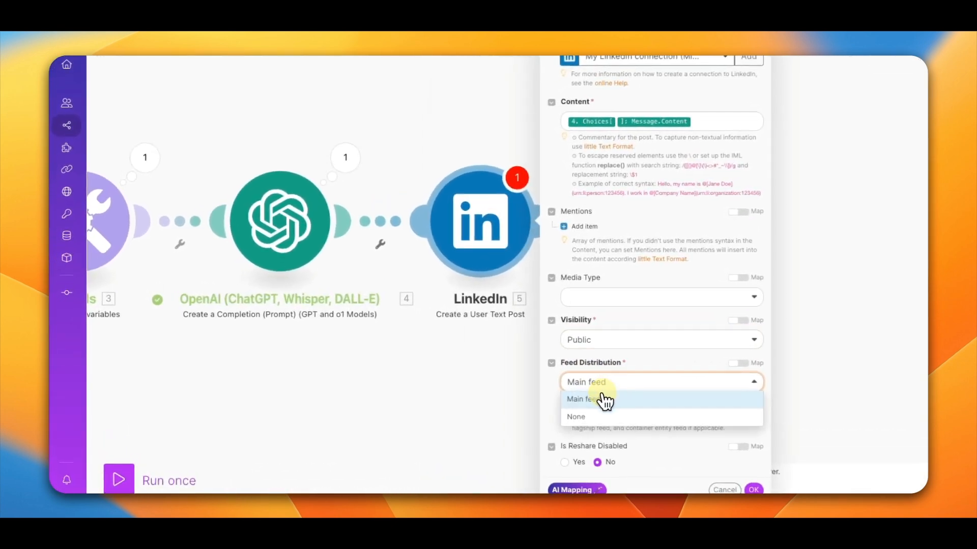
left_click(490, 379)
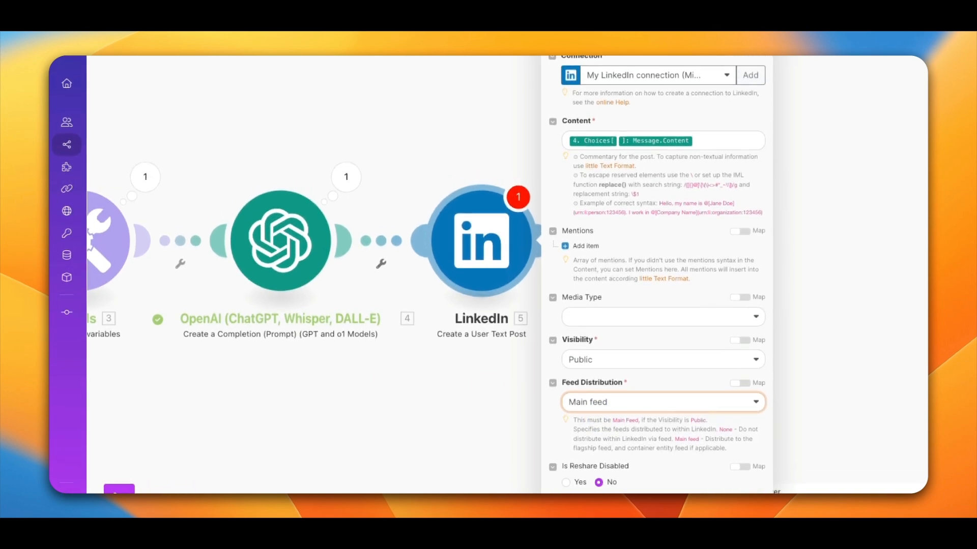
left_click(750, 482)
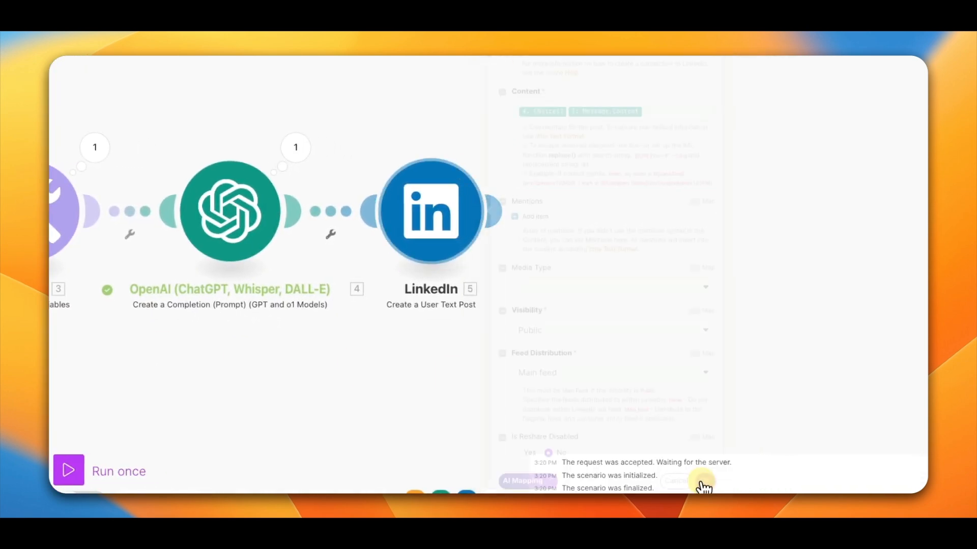
Step: Start the RSS module from the 'How AI helped refine Hungarian accents in The Brutalist' item and run the scenario once
left_click_drag(345, 355, 788, 368)
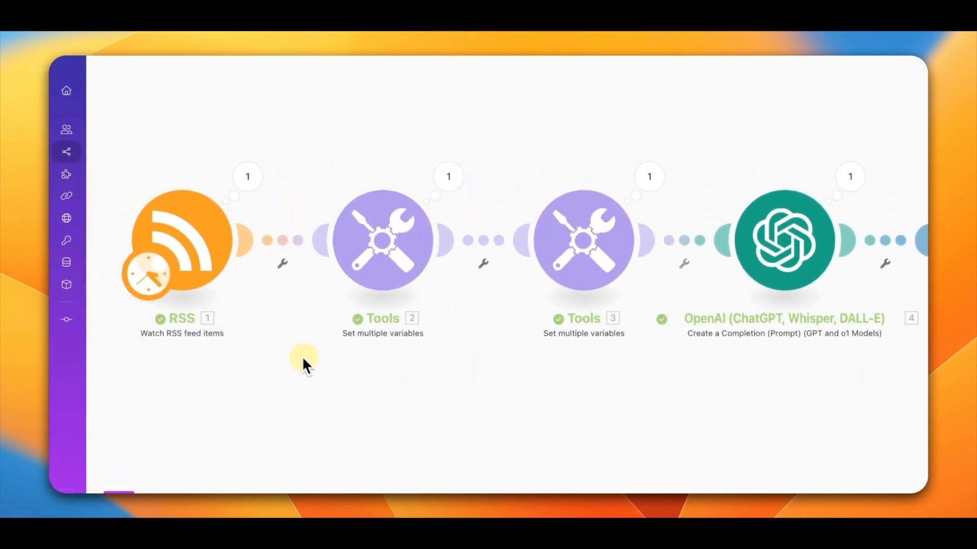
right_click(194, 247)
left_click(229, 287)
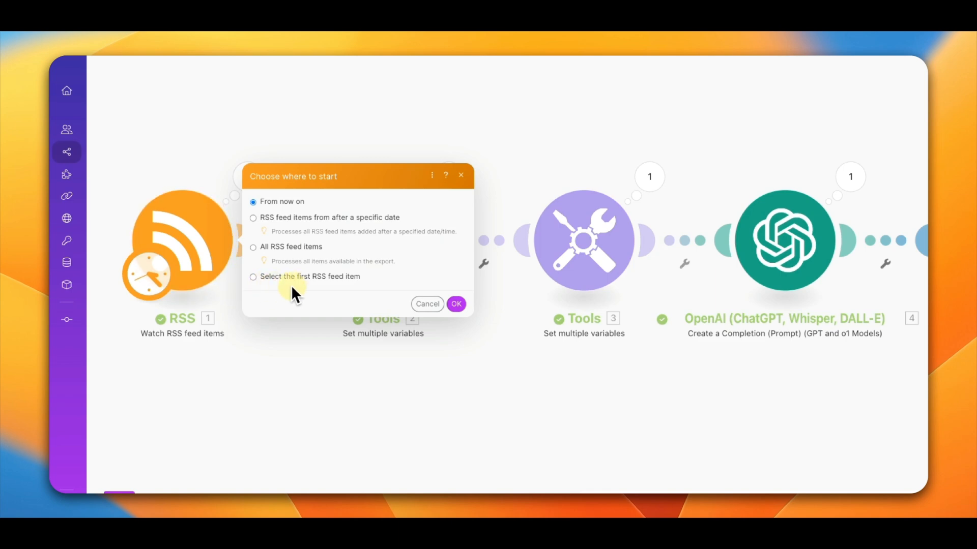
left_click(308, 278)
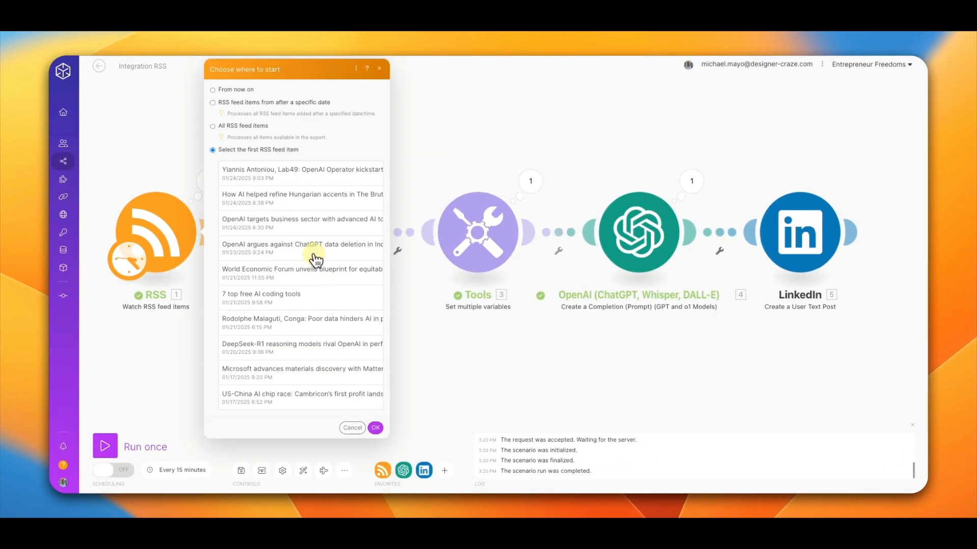
left_click(275, 199)
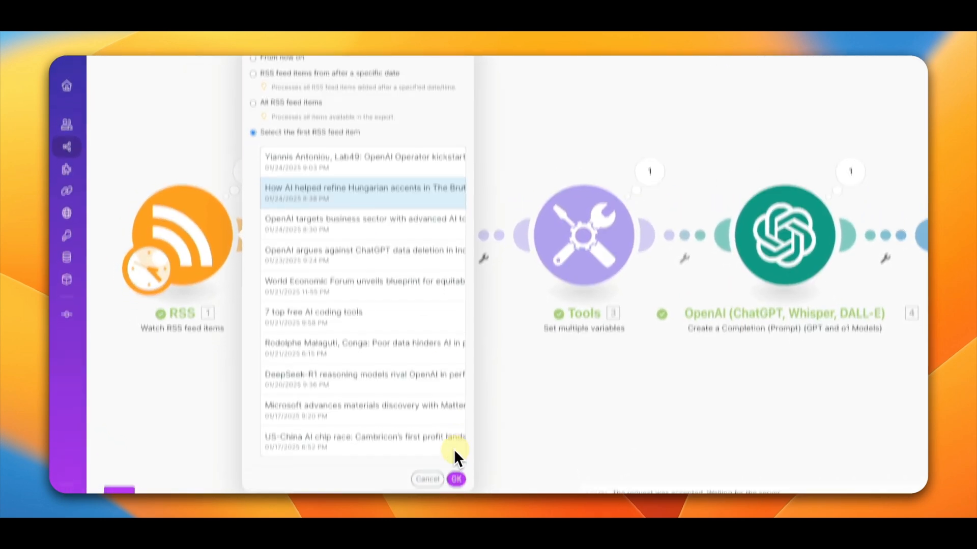
left_click(454, 490)
left_click(131, 481)
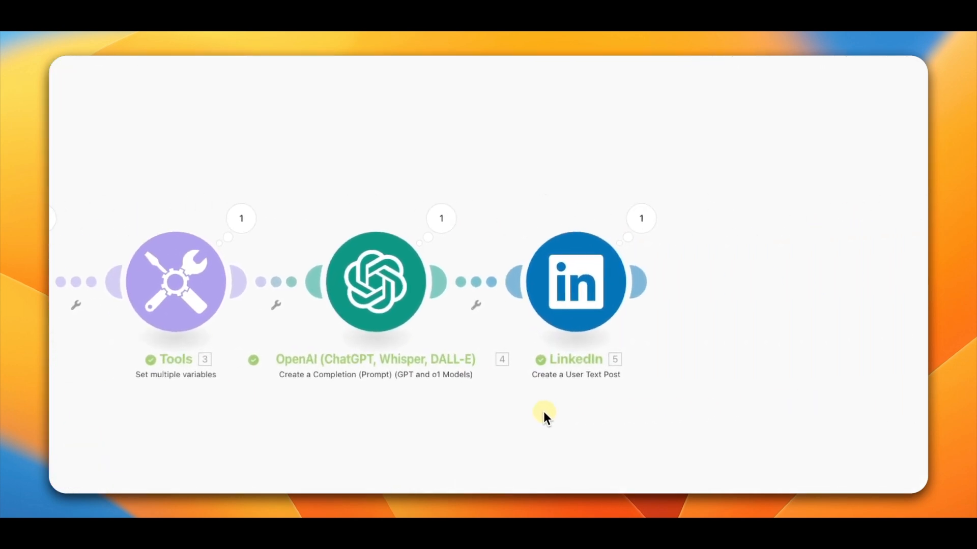
Step: Inspect the LinkedIn module's output, then check the published post in the LinkedIn profile's activity
left_click(641, 219)
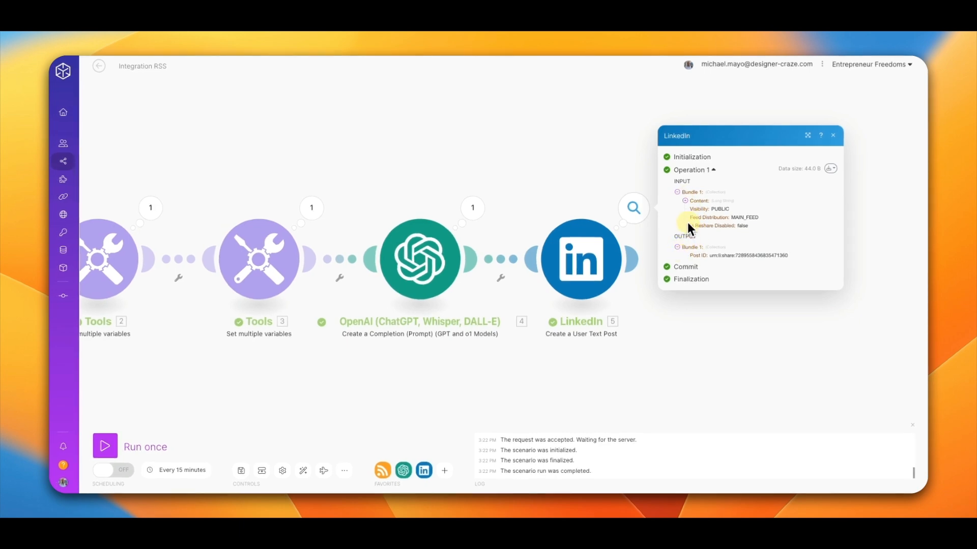
left_click(685, 201)
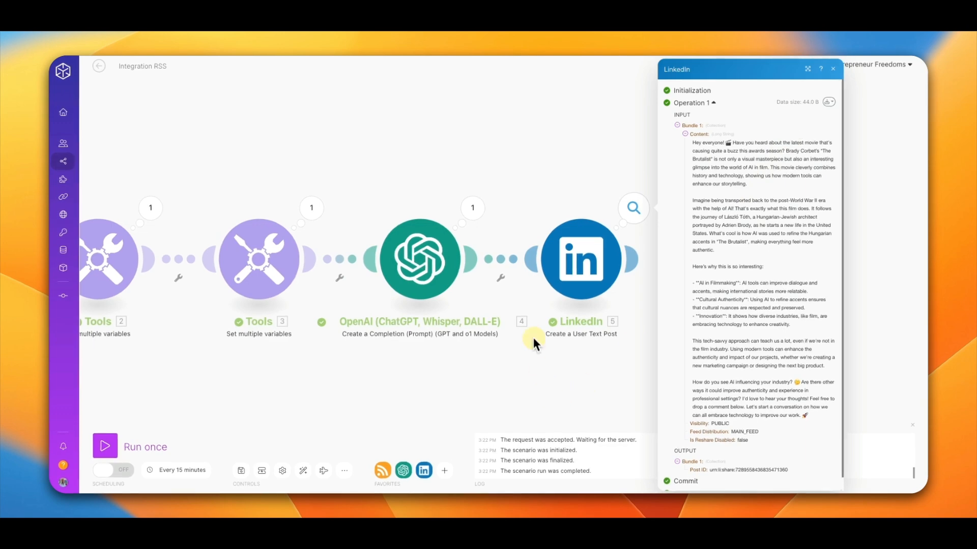
left_click(564, 90)
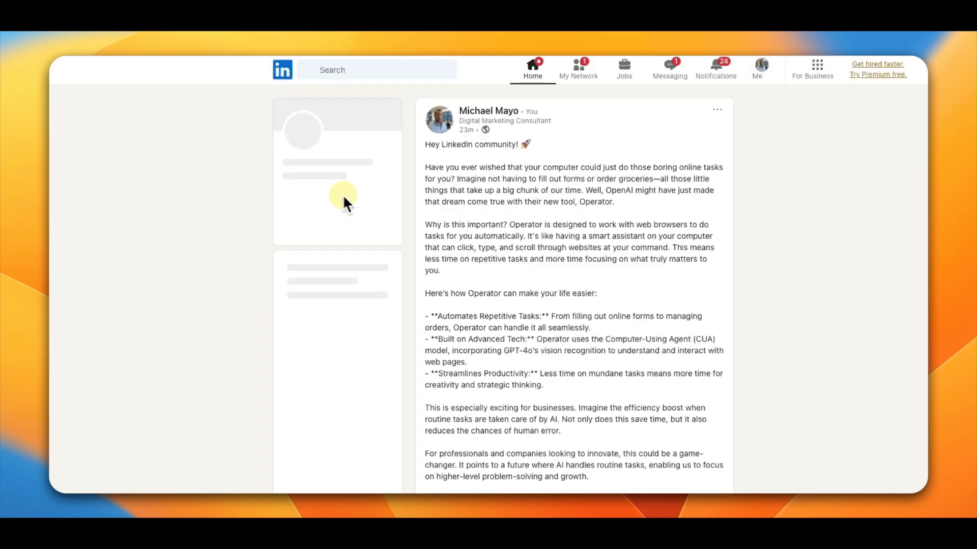
left_click(95, 44)
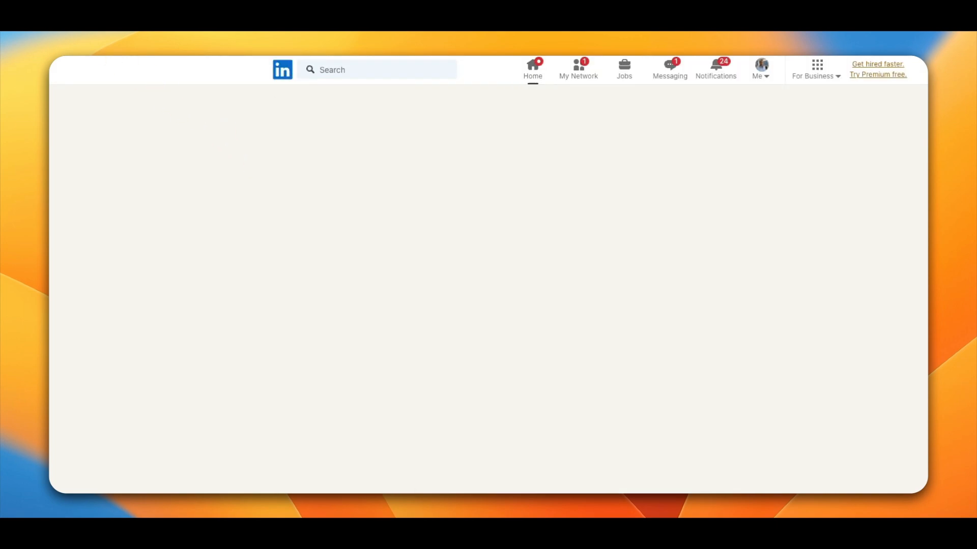
scroll(429, 257, "down", 10)
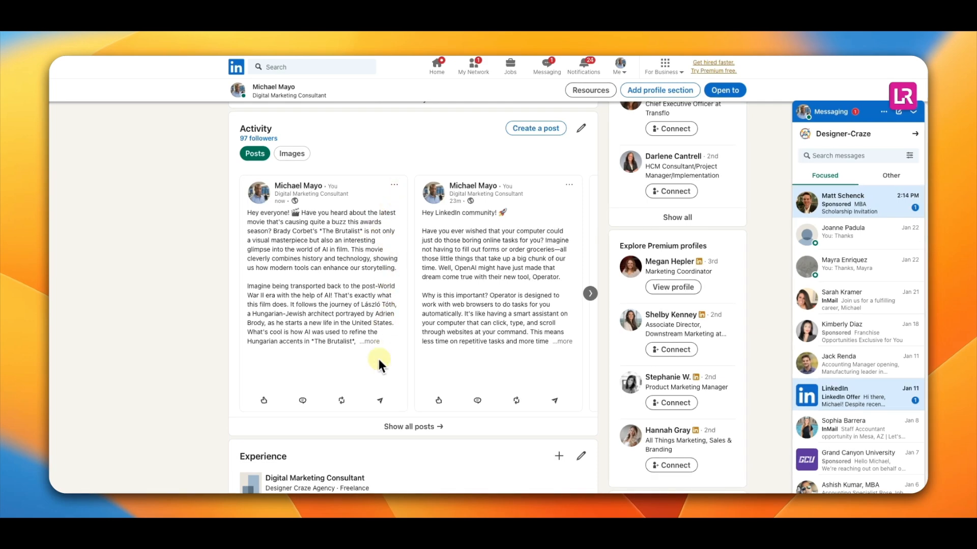
left_click(379, 344)
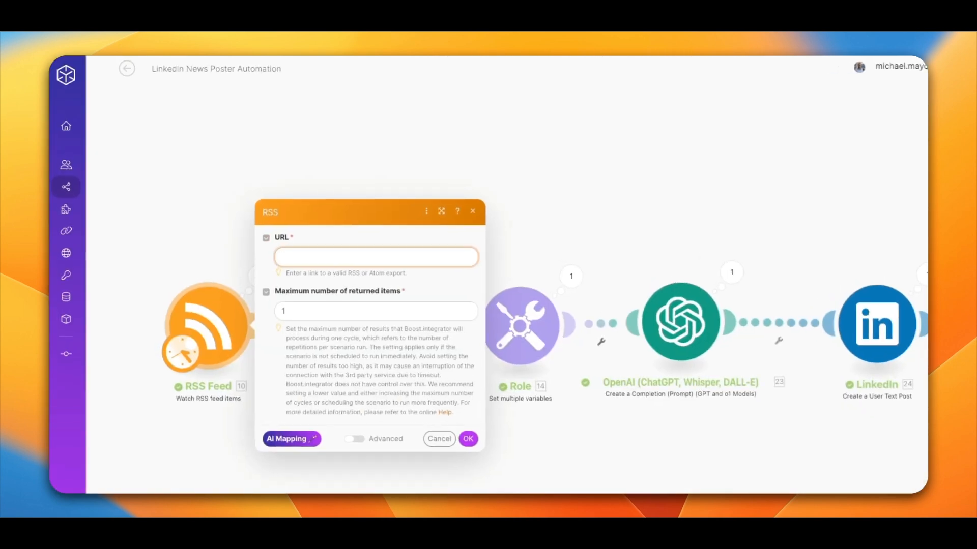
left_click(473, 213)
left_click_drag(476, 218, 541, 188)
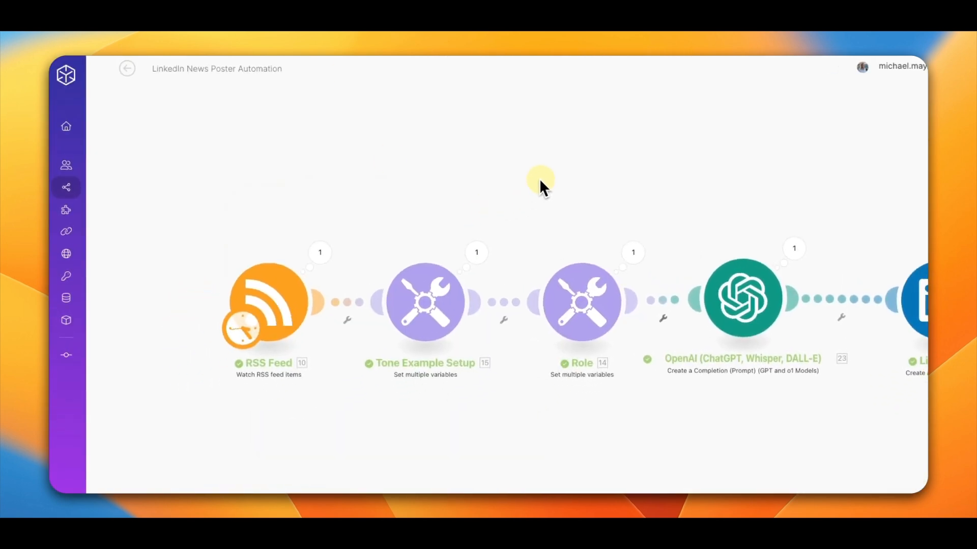